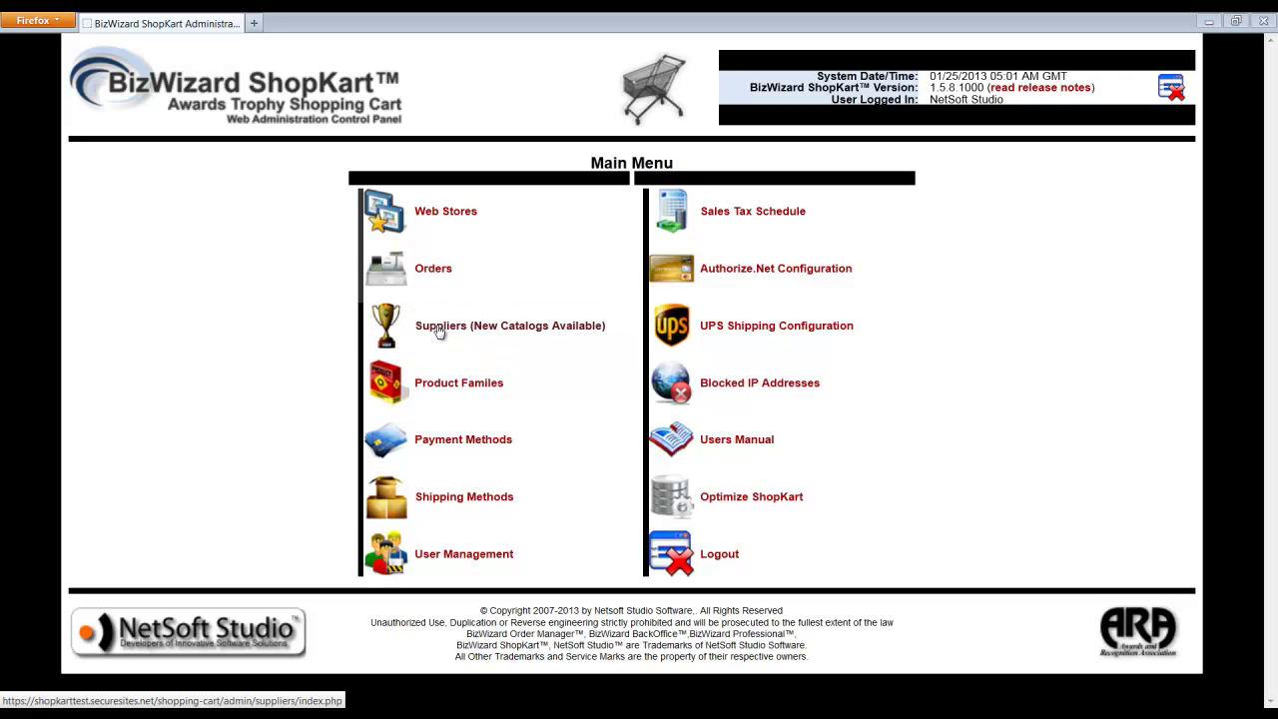
Step: Open the suppliers list and start adding the supplier catalog that is not found in the ShopKart database
click(440, 327)
scroll(440, 419, down, 1)
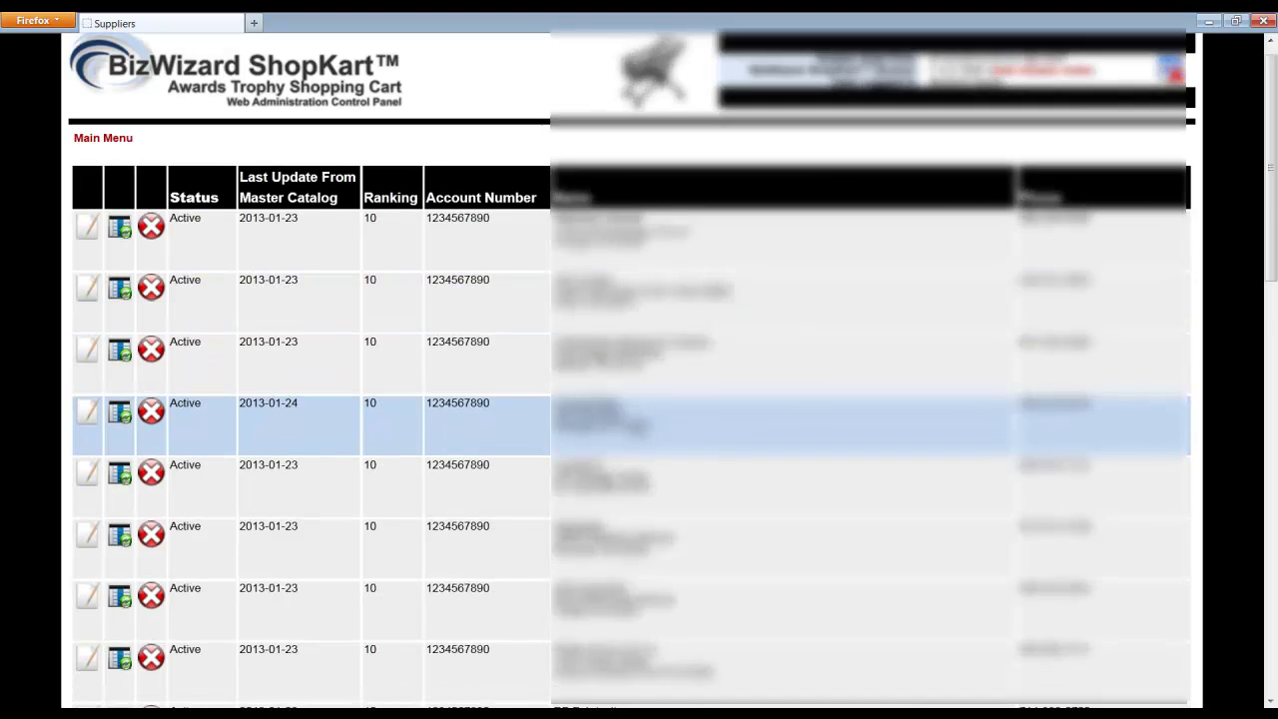
scroll(639, 419, down, 10)
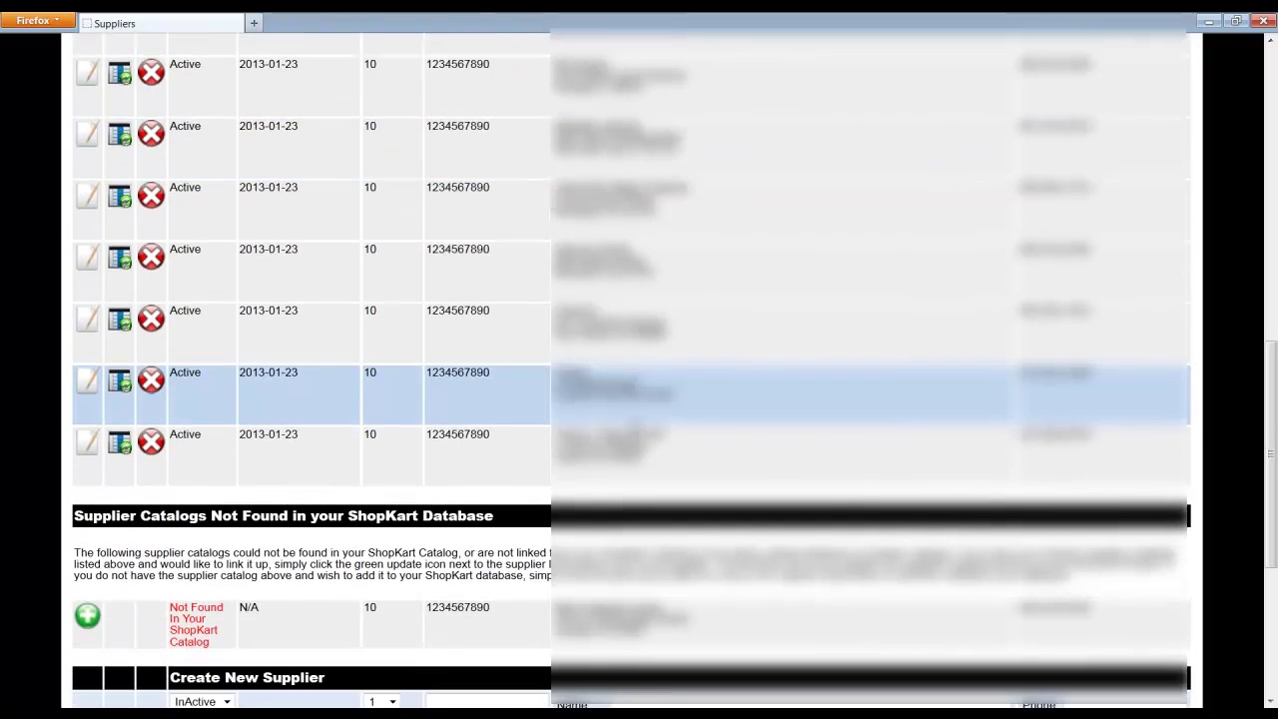
scroll(639, 399, down, 5)
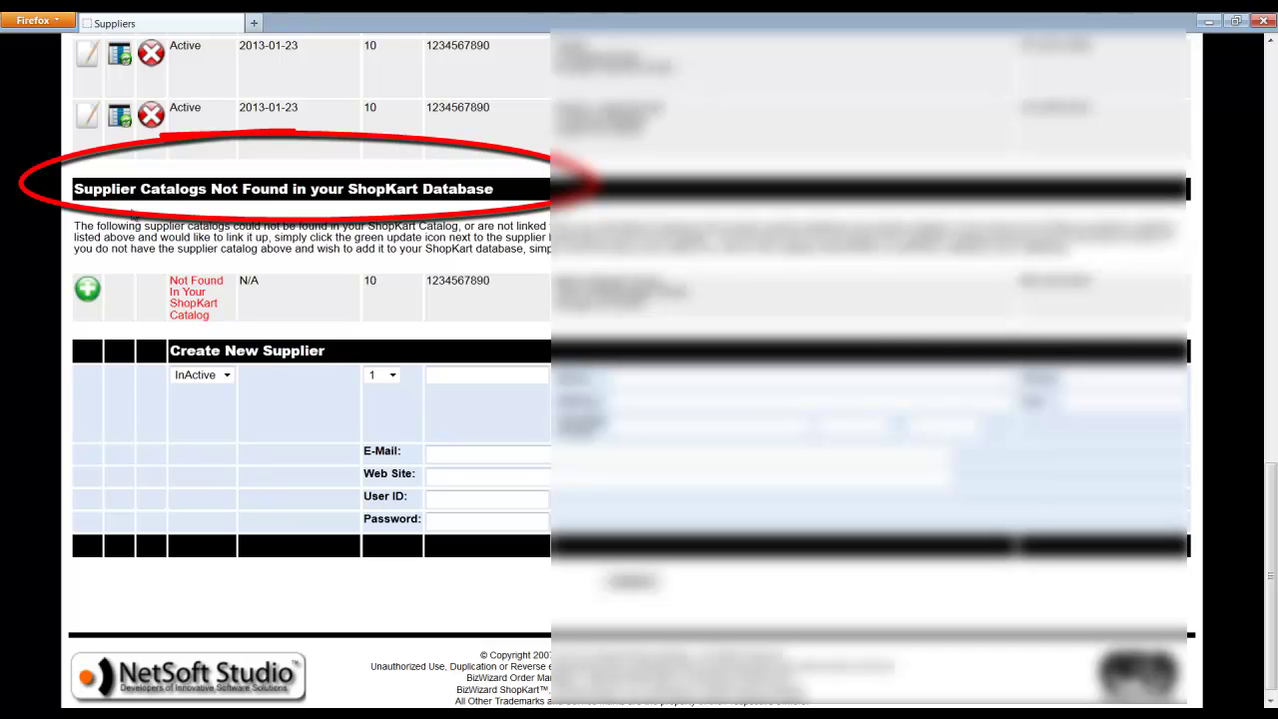
click(89, 290)
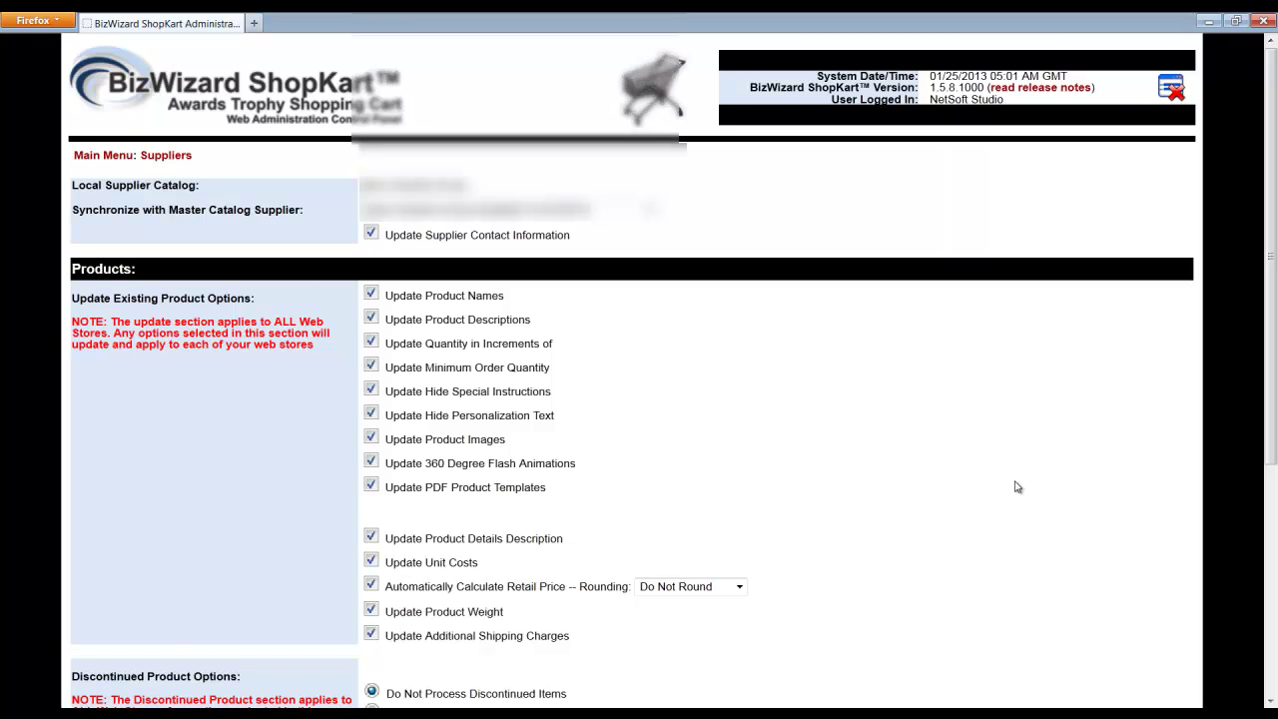
Step: Enable importing new products into the Tradeshow Demonstration Store, with new products categorized and attribute groups and options assigned
scroll(1018, 489, down, 3)
scroll(1017, 487, down, 3)
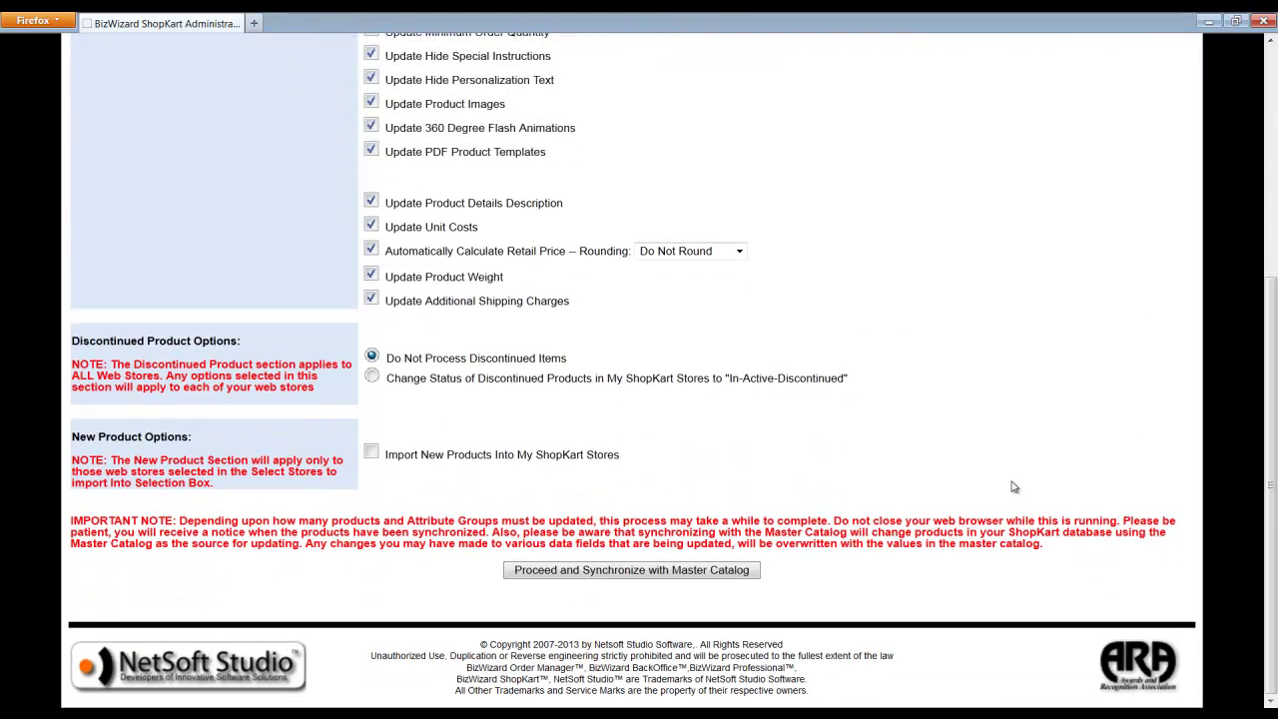
click(372, 455)
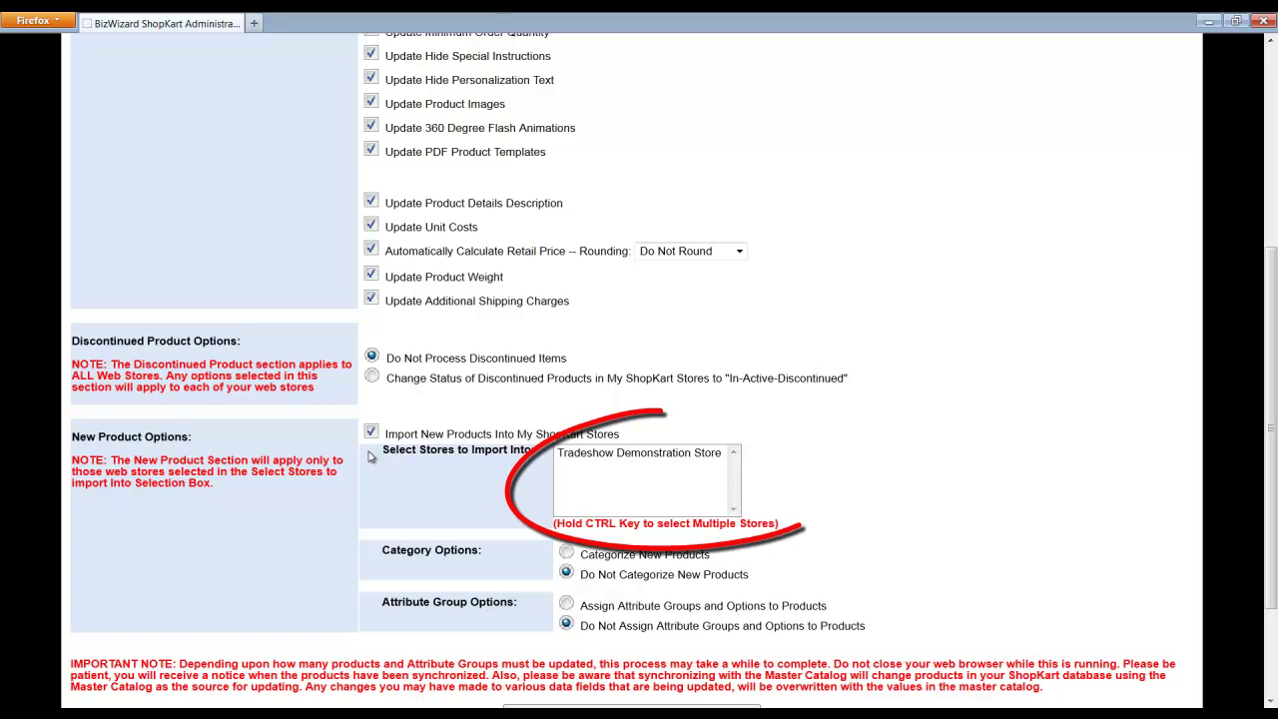
click(629, 459)
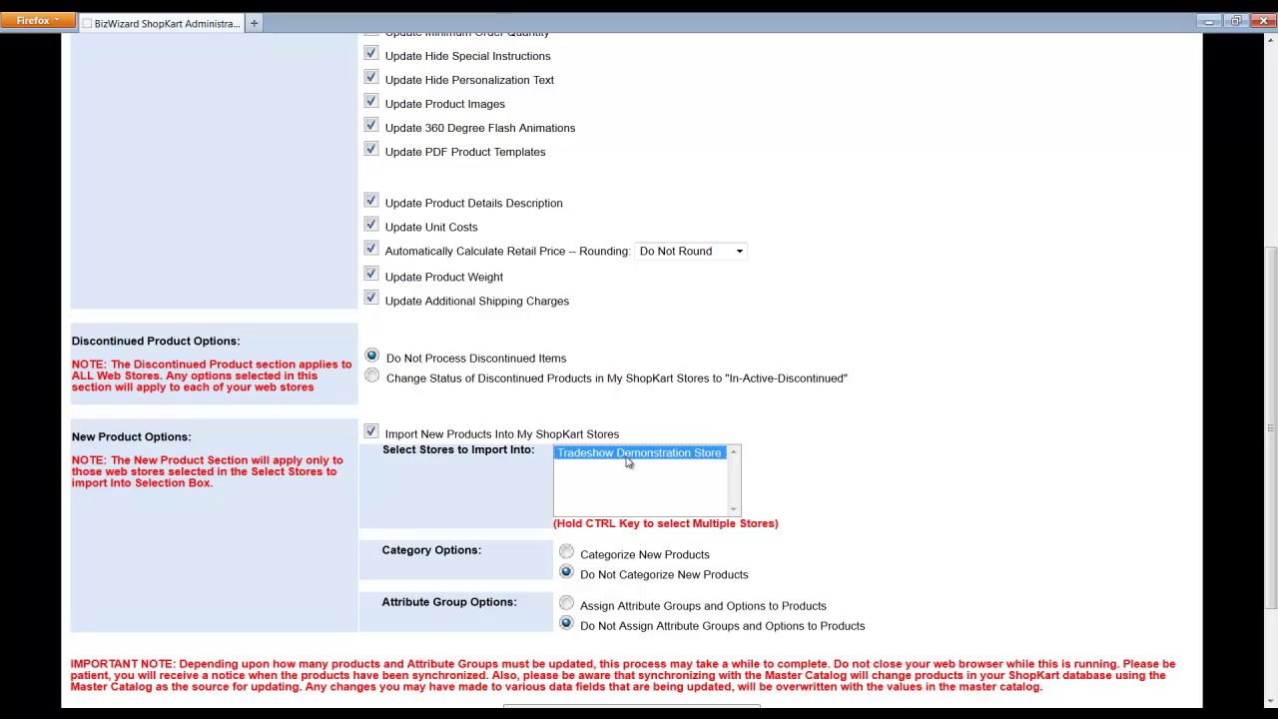
click(566, 554)
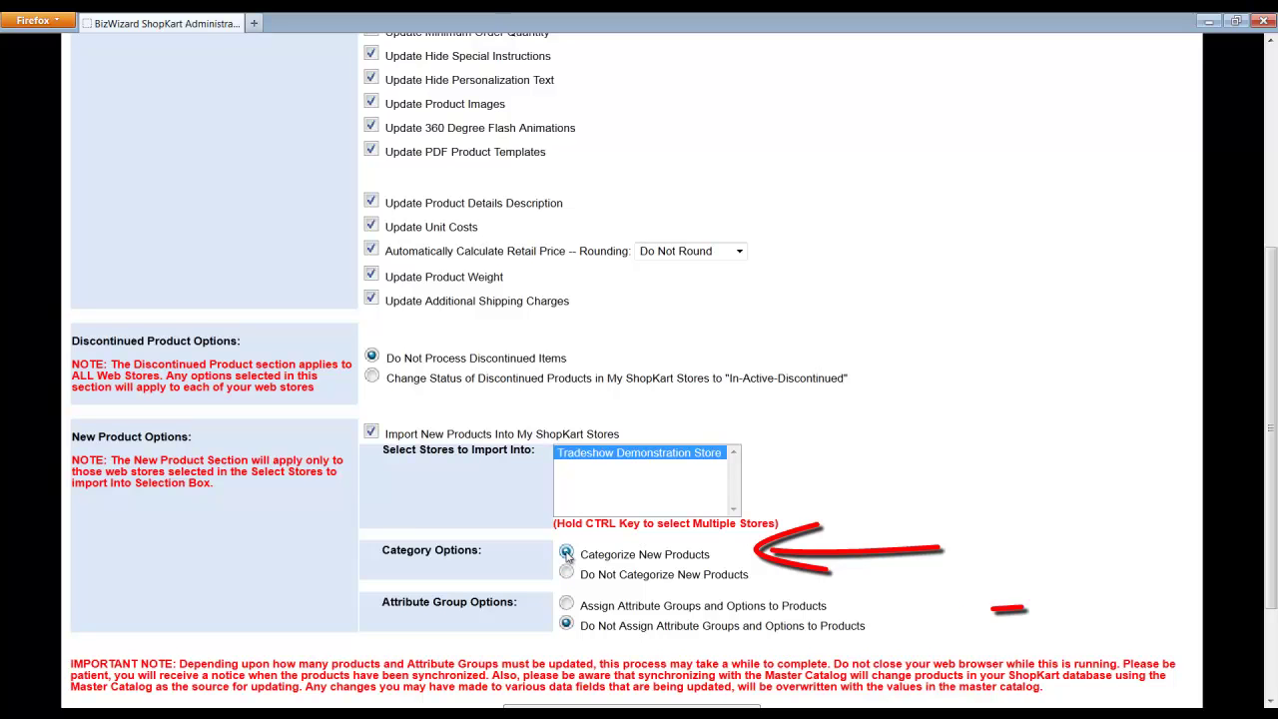
click(567, 605)
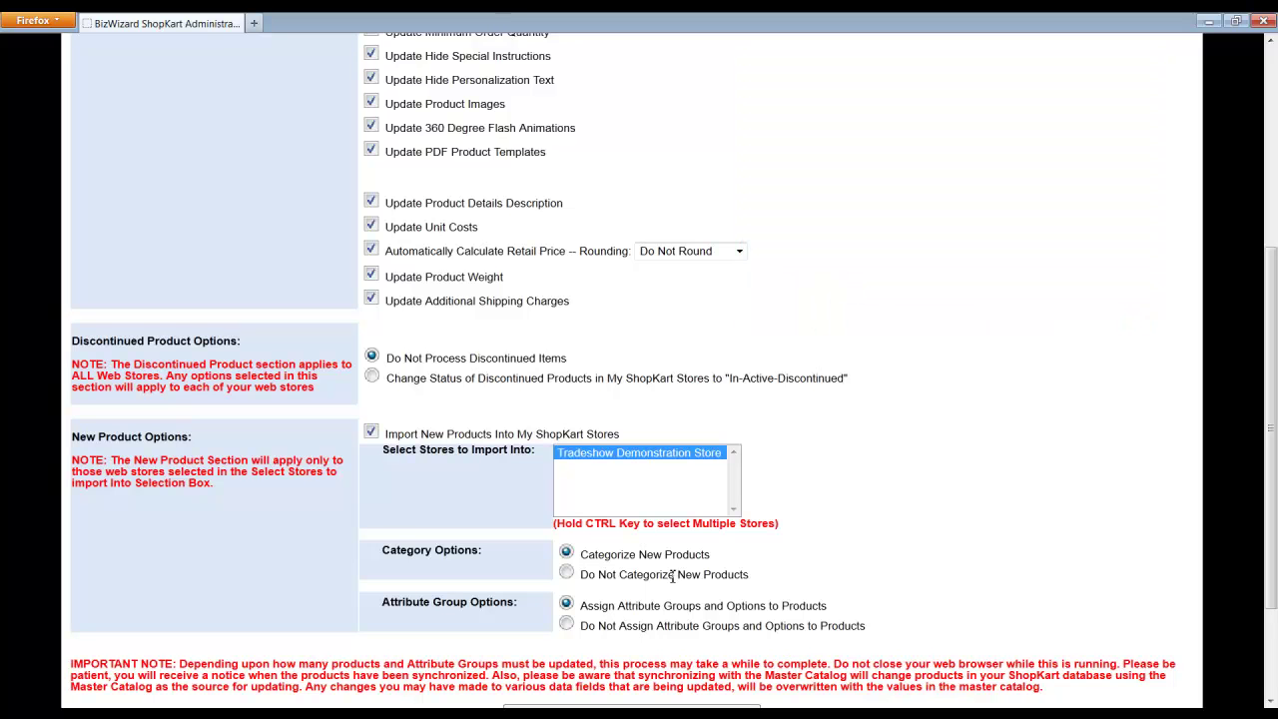
Step: Proceed with synchronizing the supplier with the master catalog using the chosen options
scroll(672, 577, down, 2)
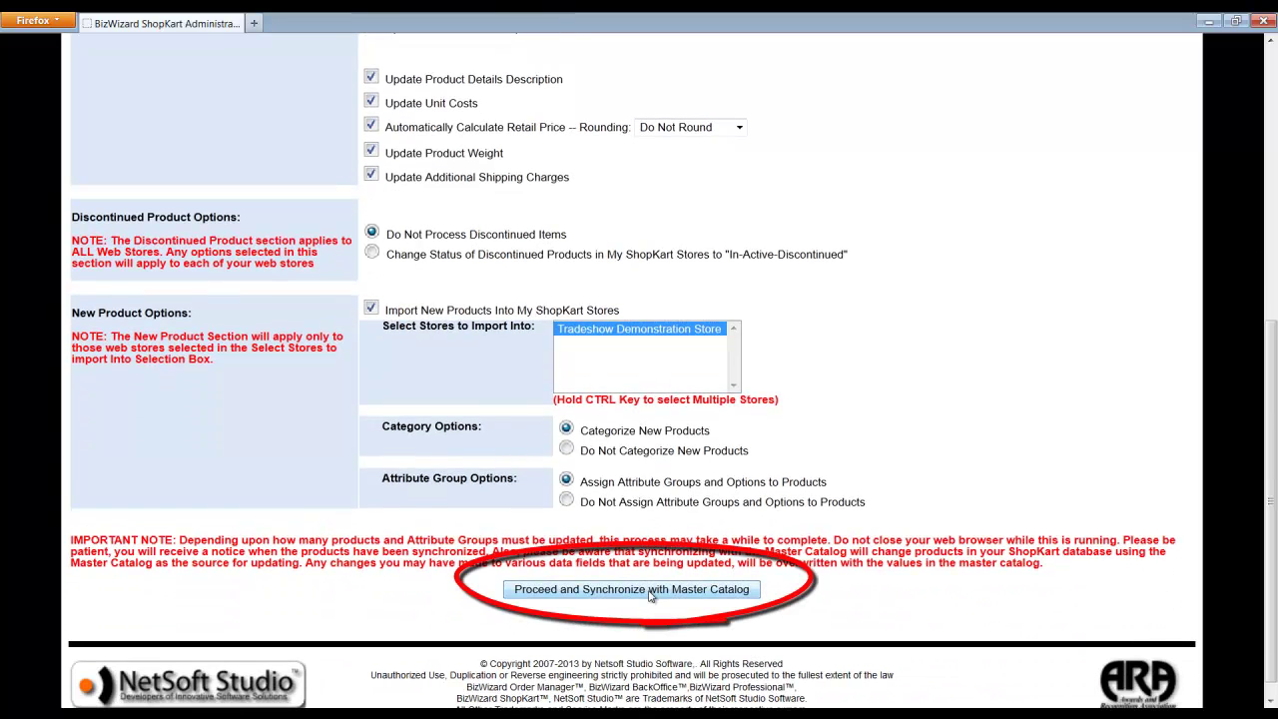
click(651, 591)
click(978, 315)
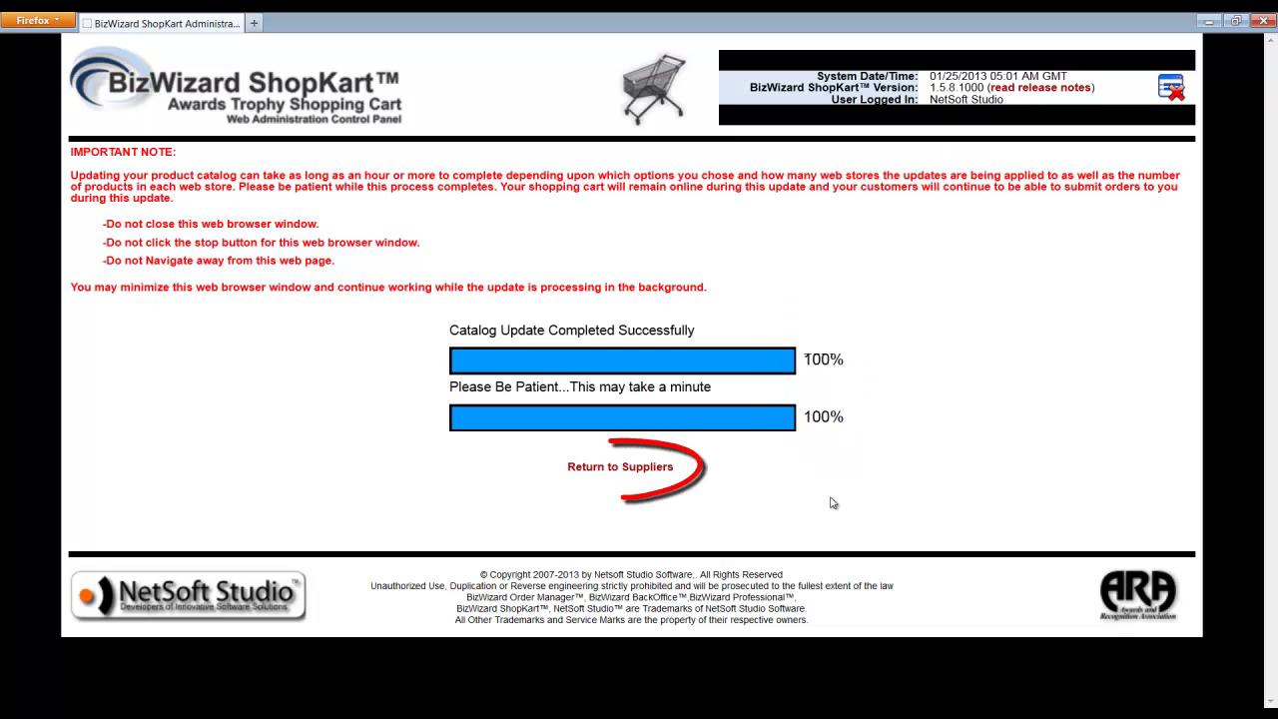
Step: Return to the suppliers list and check it for the newly added supplier and any remaining missing catalogs
click(616, 470)
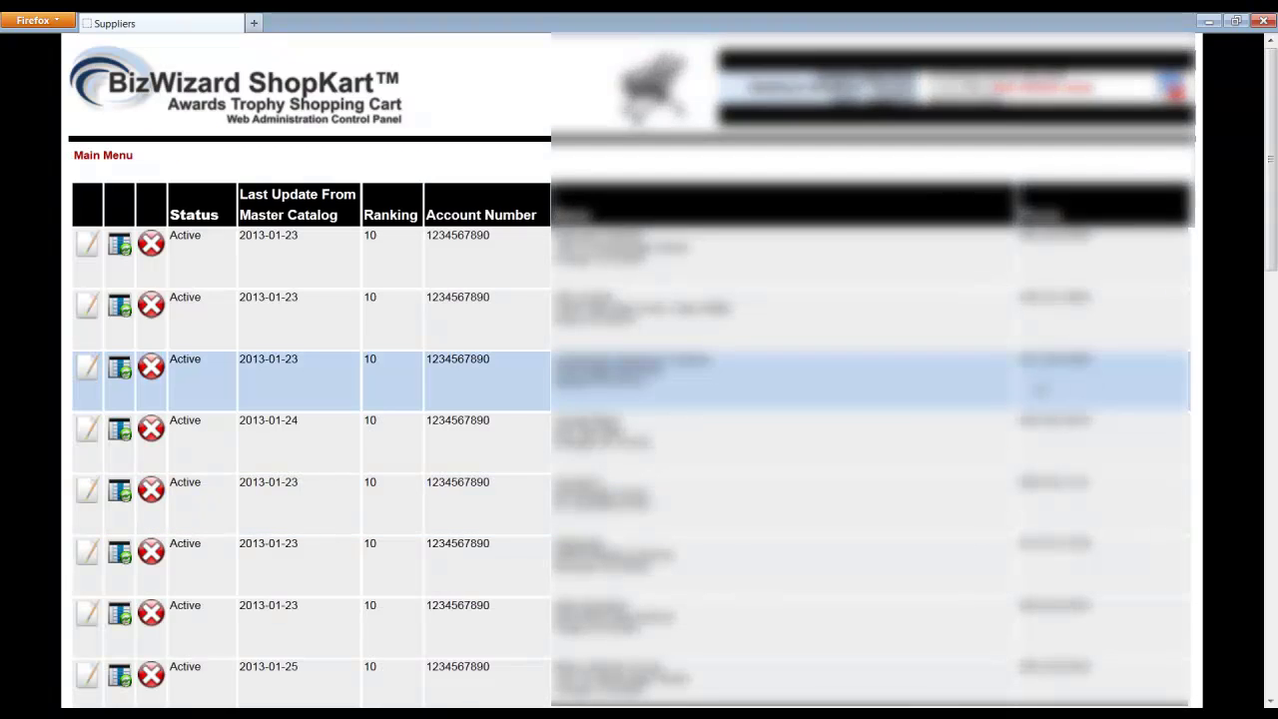
scroll(672, 399, down, 10)
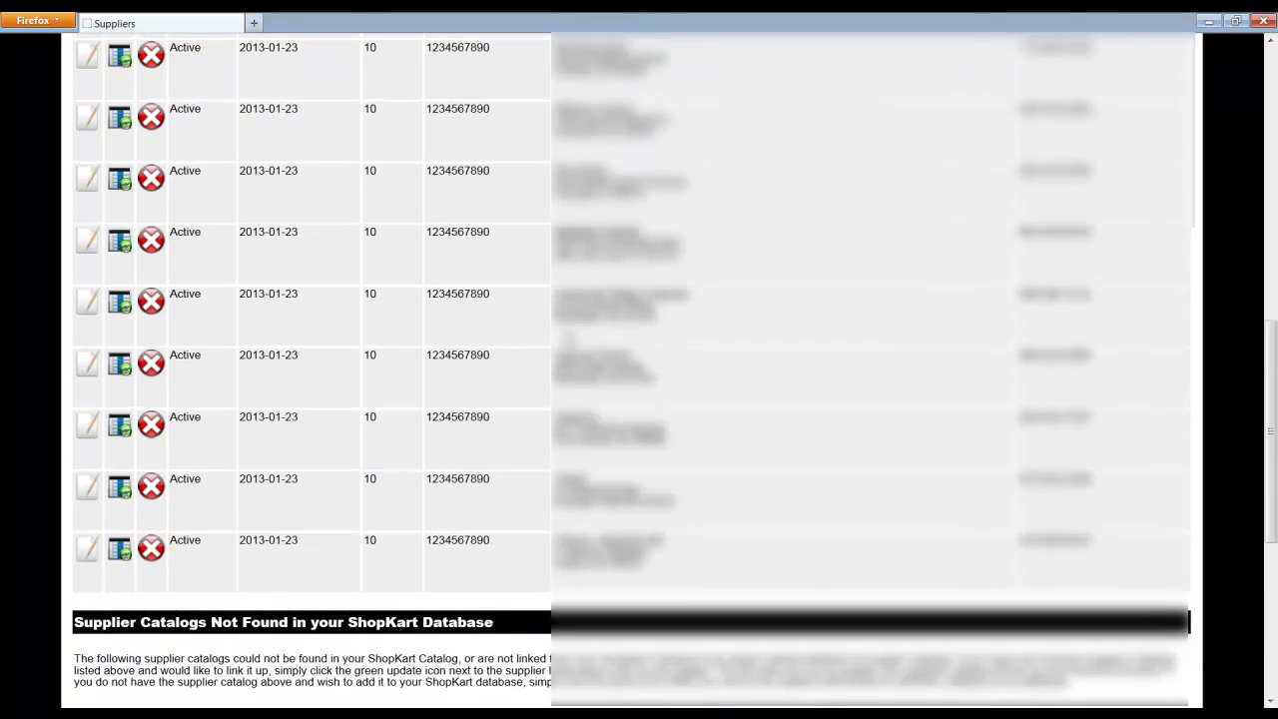
scroll(631, 379, up, 2)
scroll(442, 328, up, 4)
Step: Open the product list of the Tradeshow Demonstration Store from its web store setup
click(109, 163)
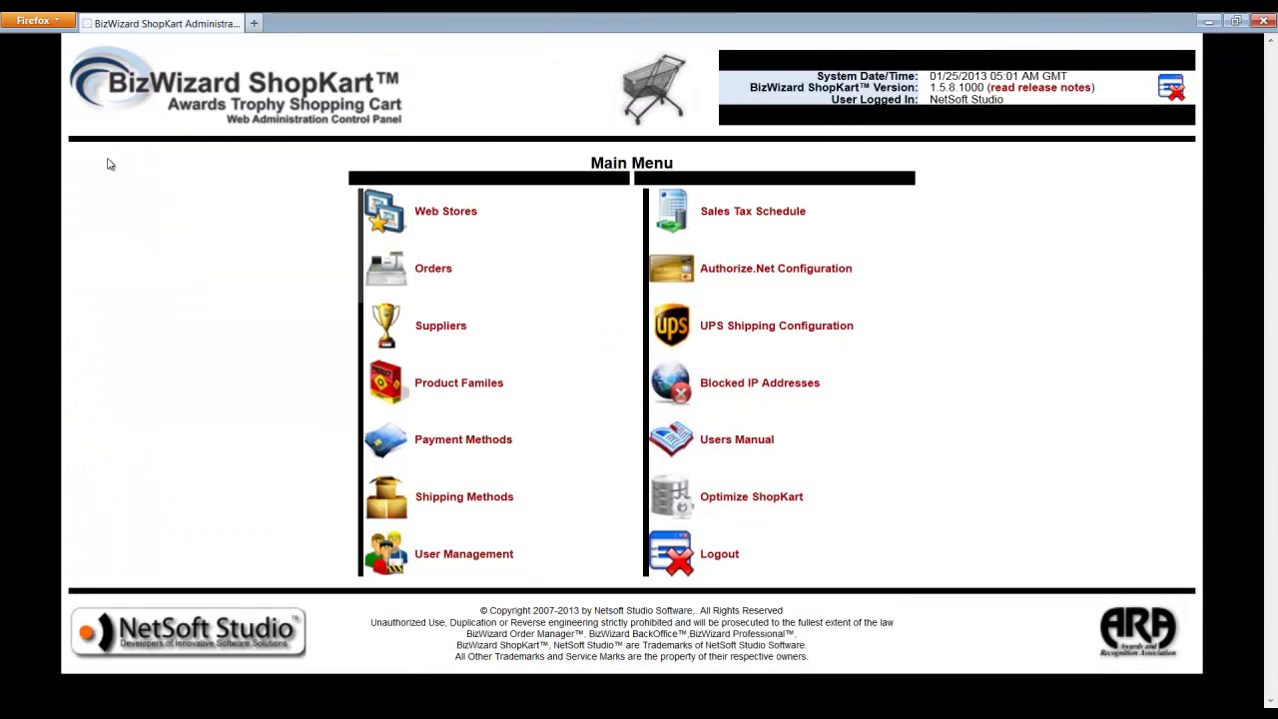
click(454, 213)
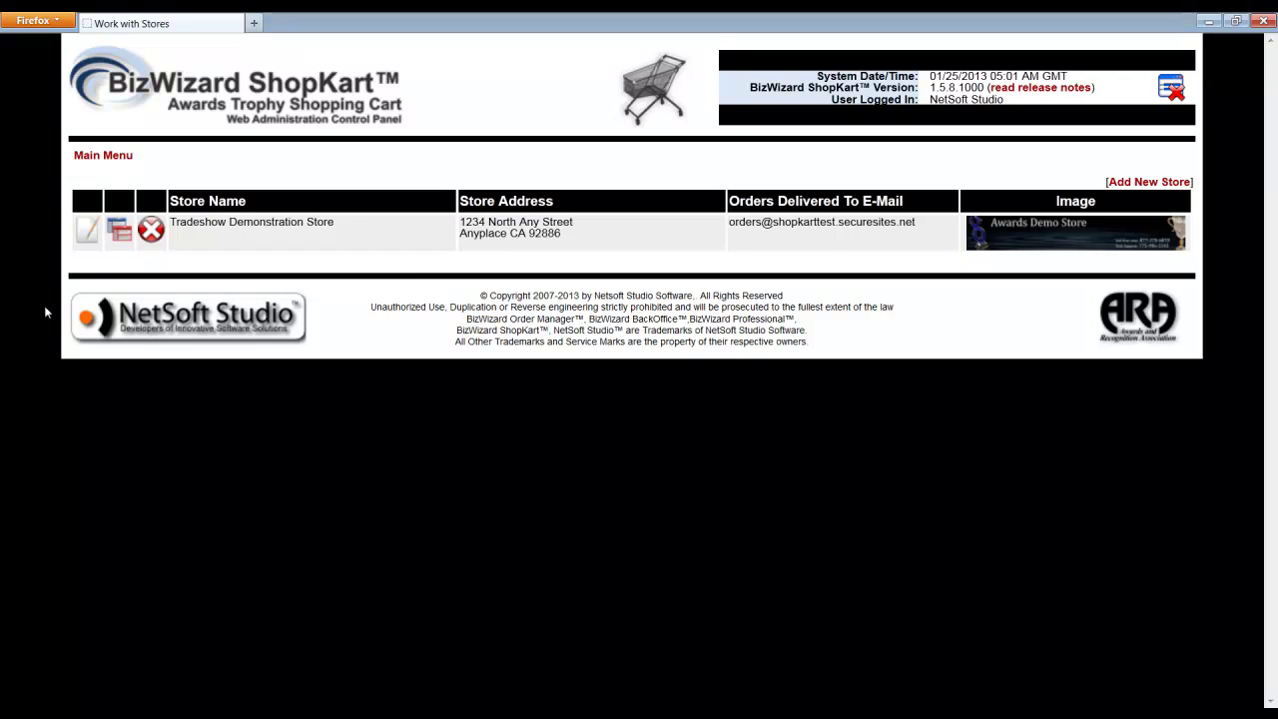
click(88, 231)
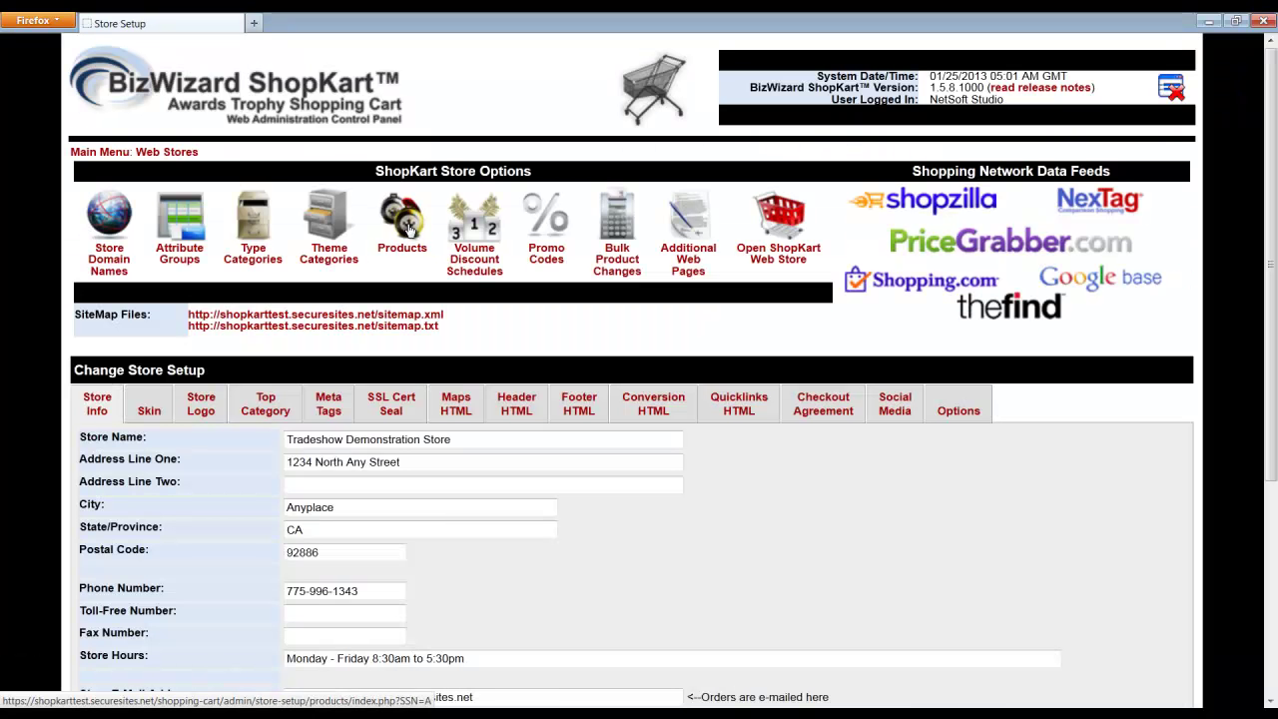
click(414, 229)
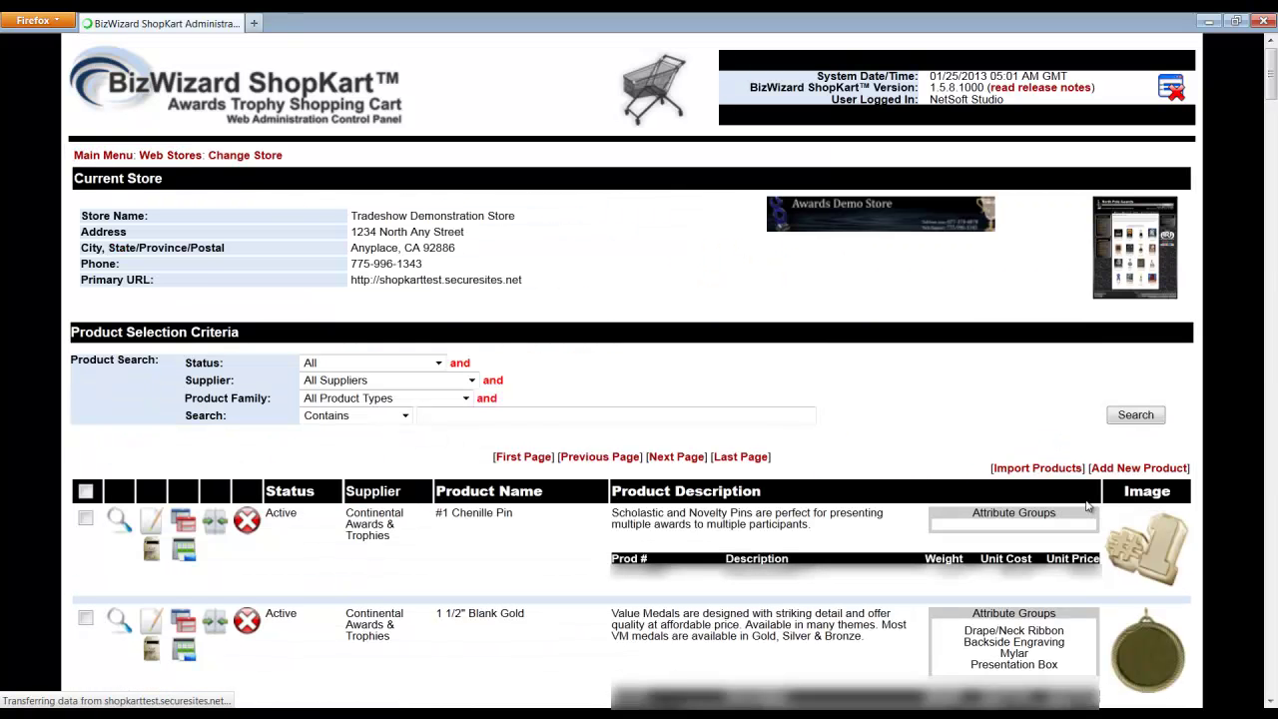
Step: Search the store's products for supplier Marco Awards Group and check the first product's unit cost and unit price
click(473, 384)
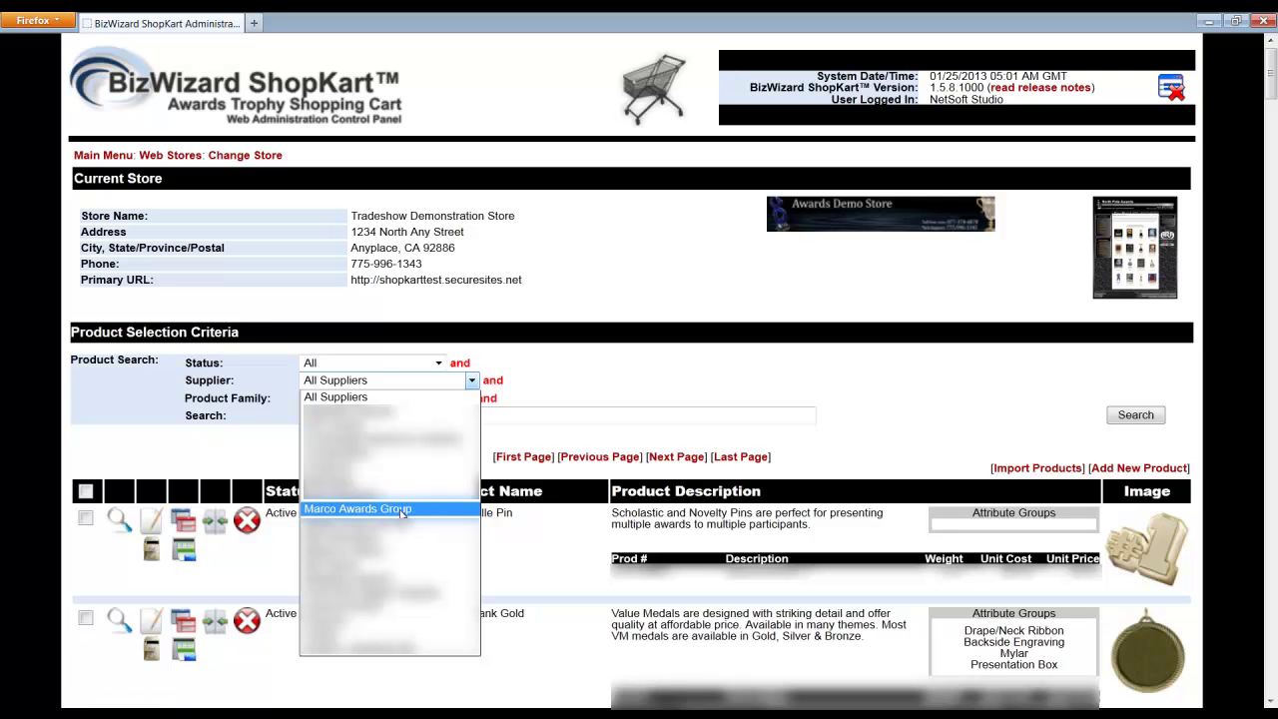
click(402, 510)
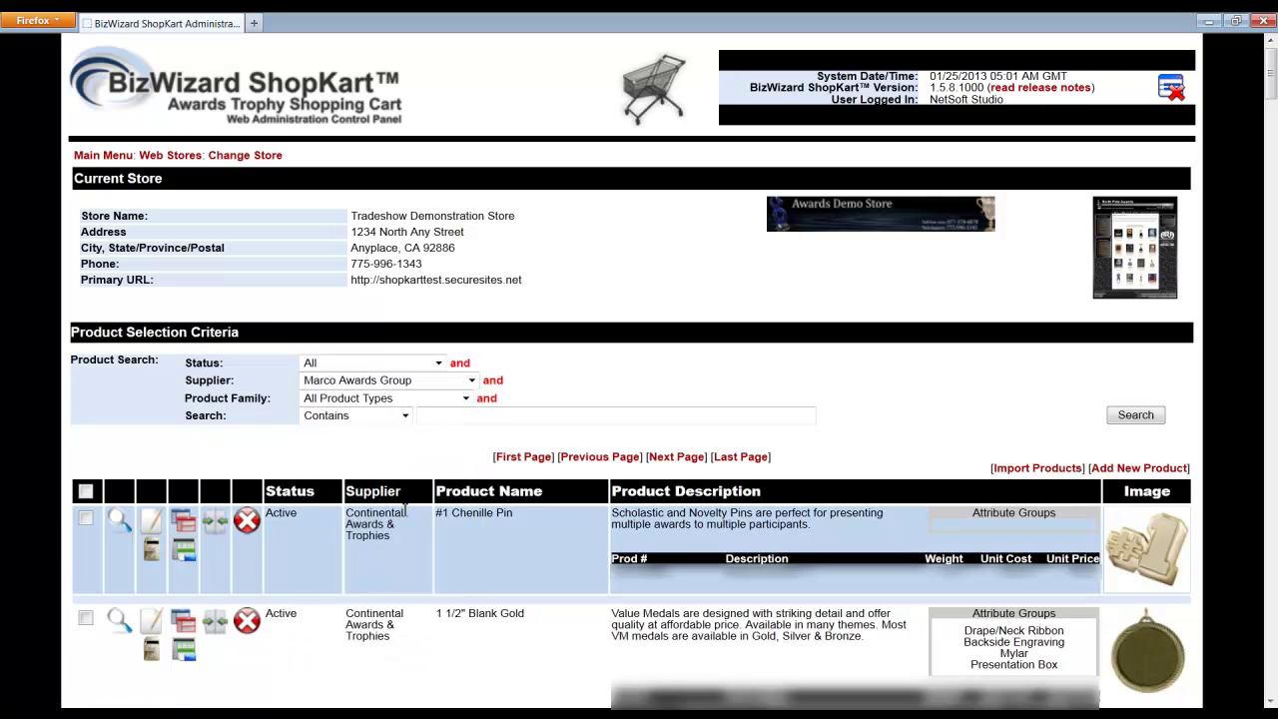
click(1143, 418)
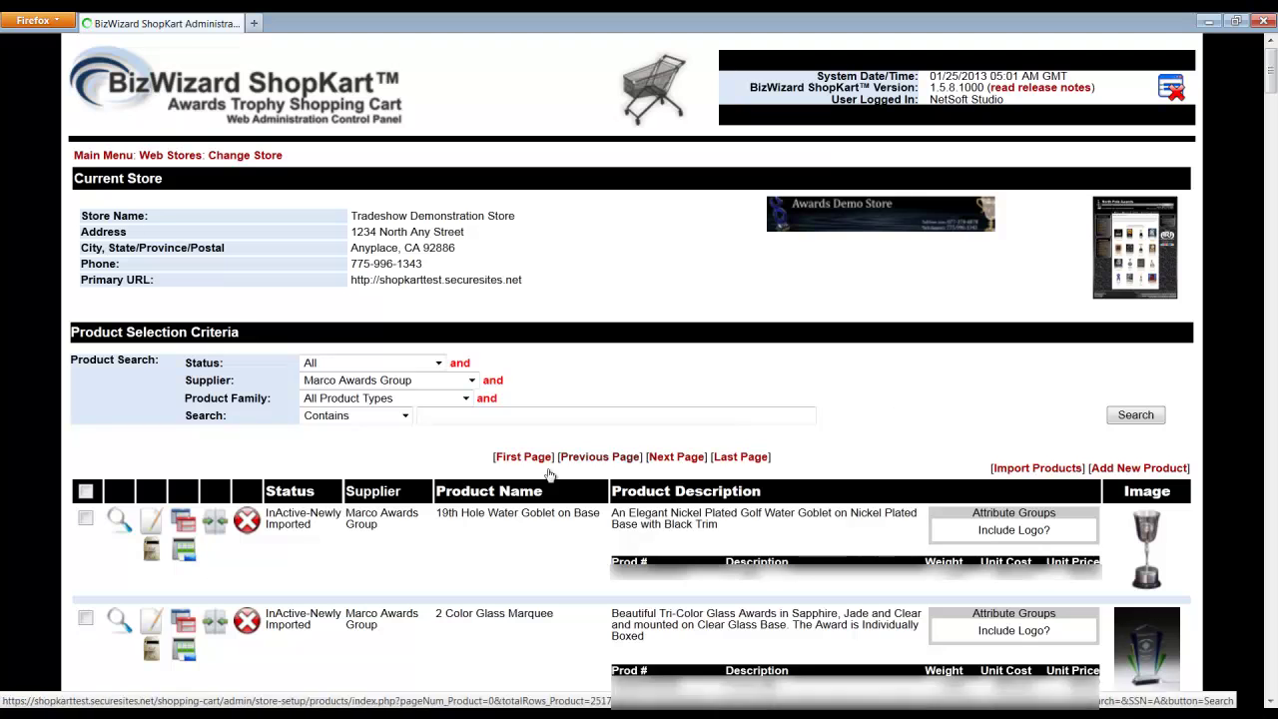
scroll(294, 466, down, 2)
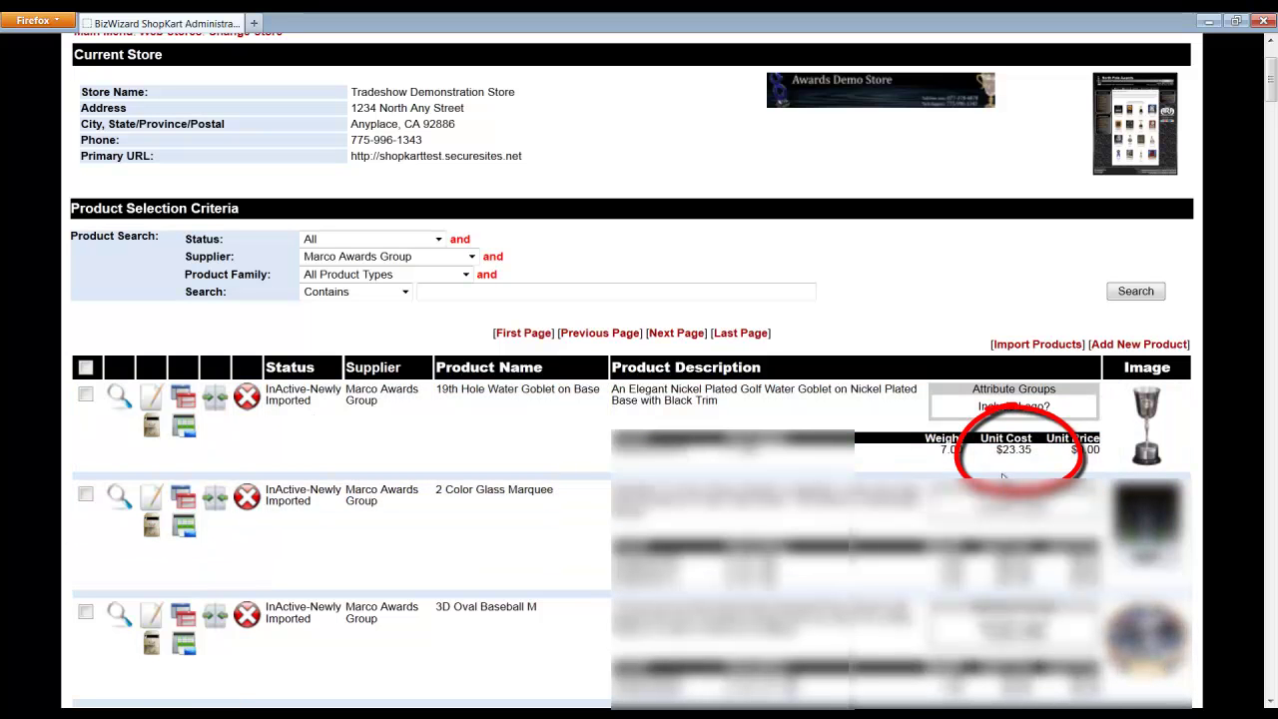
drag(996, 456, 1101, 451)
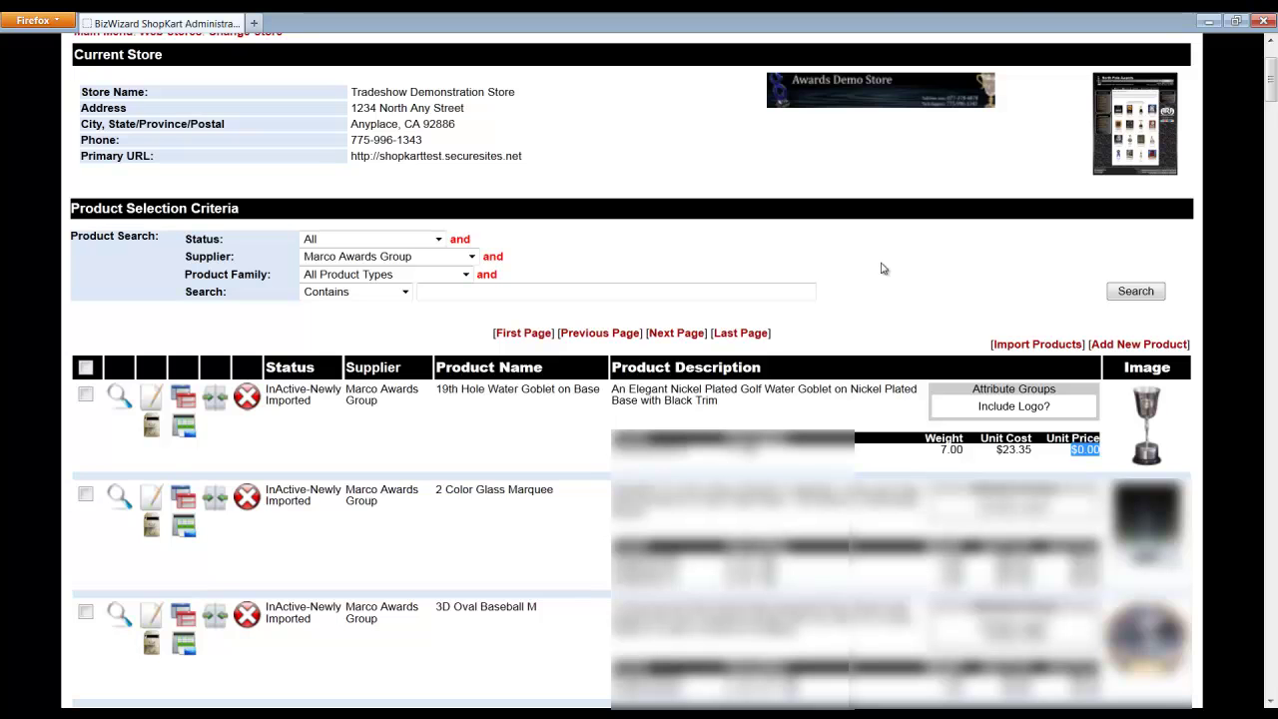
Step: Open the store's bulk product changes and select products of supplier Marco Awards Group with status InActive-Newly Imported
scroll(880, 268, up, 3)
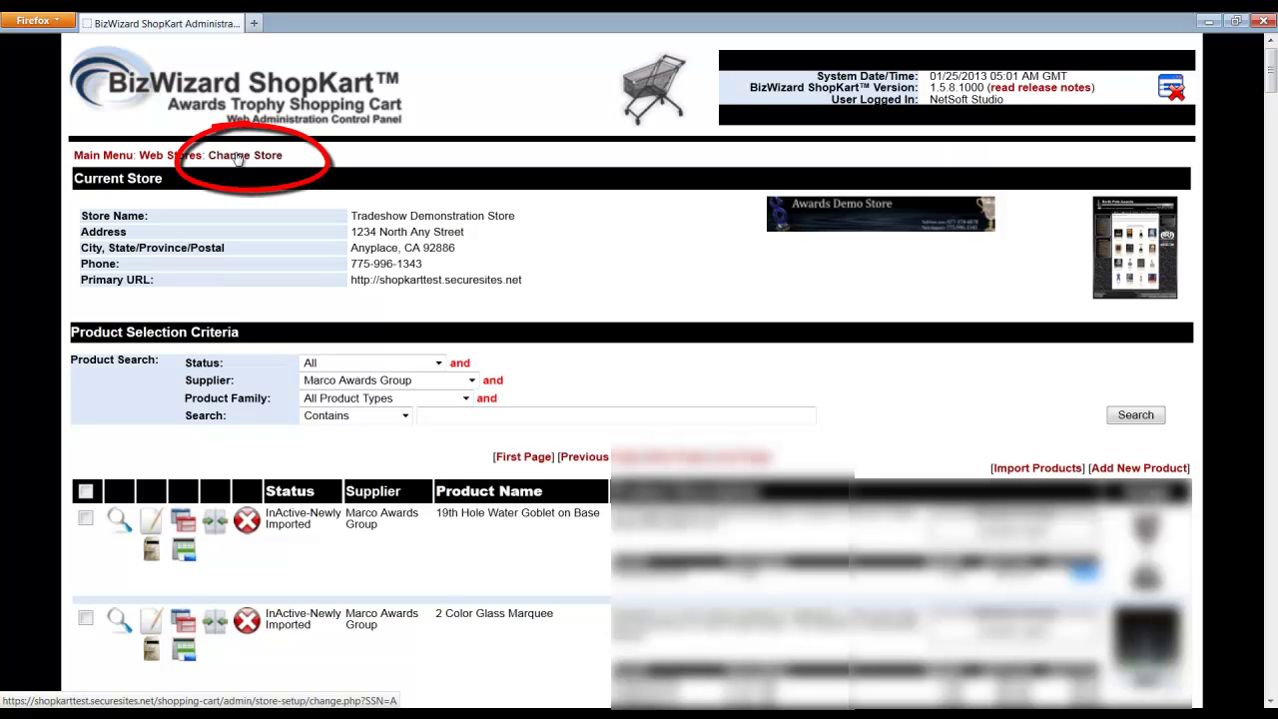
click(239, 158)
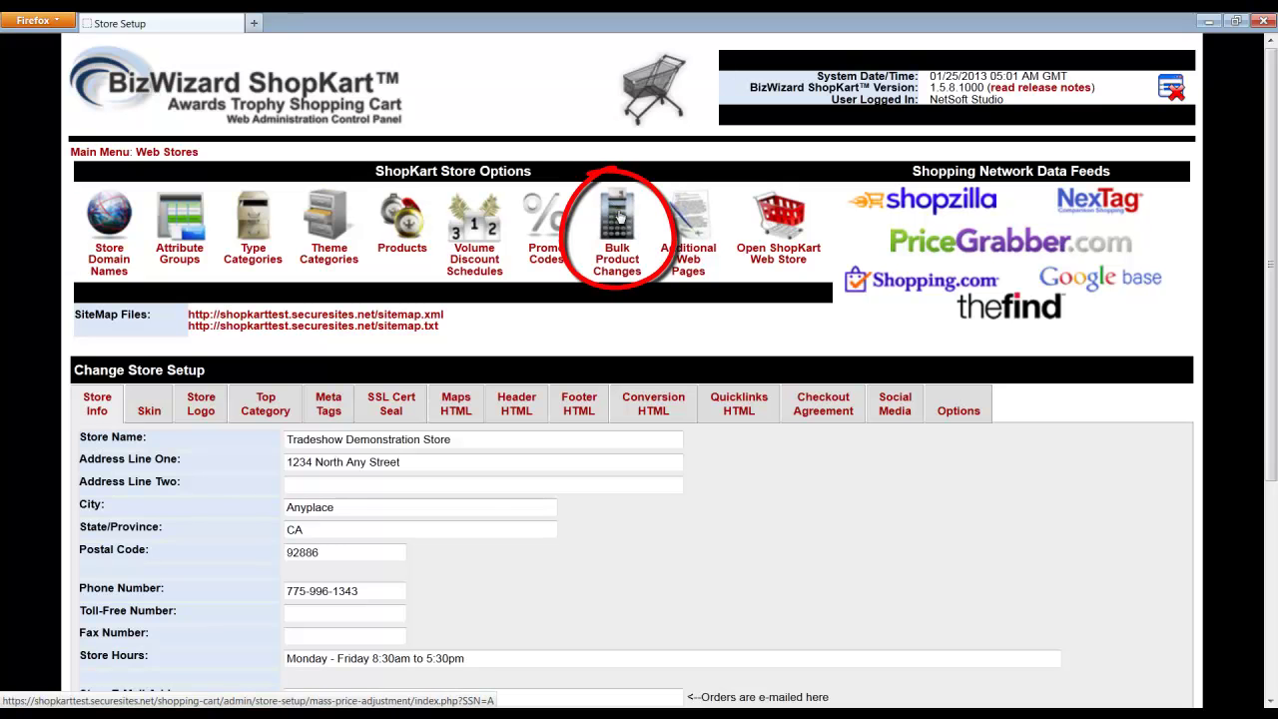
click(619, 215)
click(459, 371)
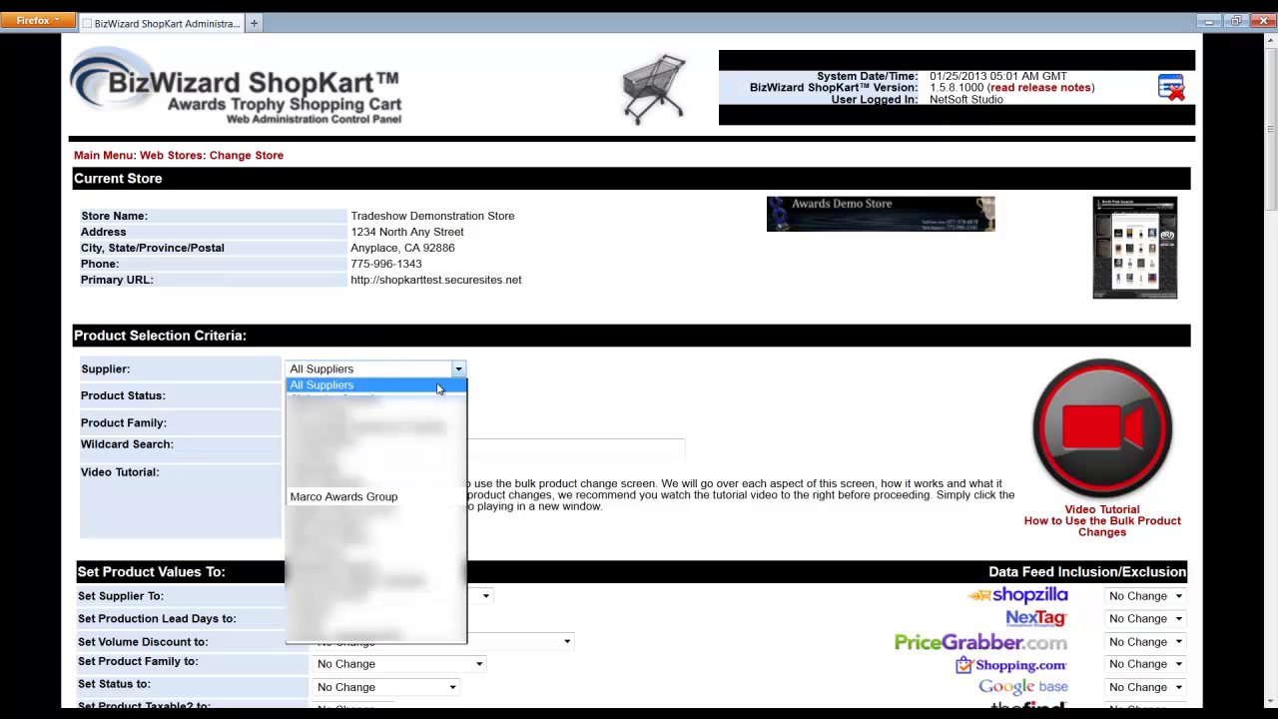
click(397, 498)
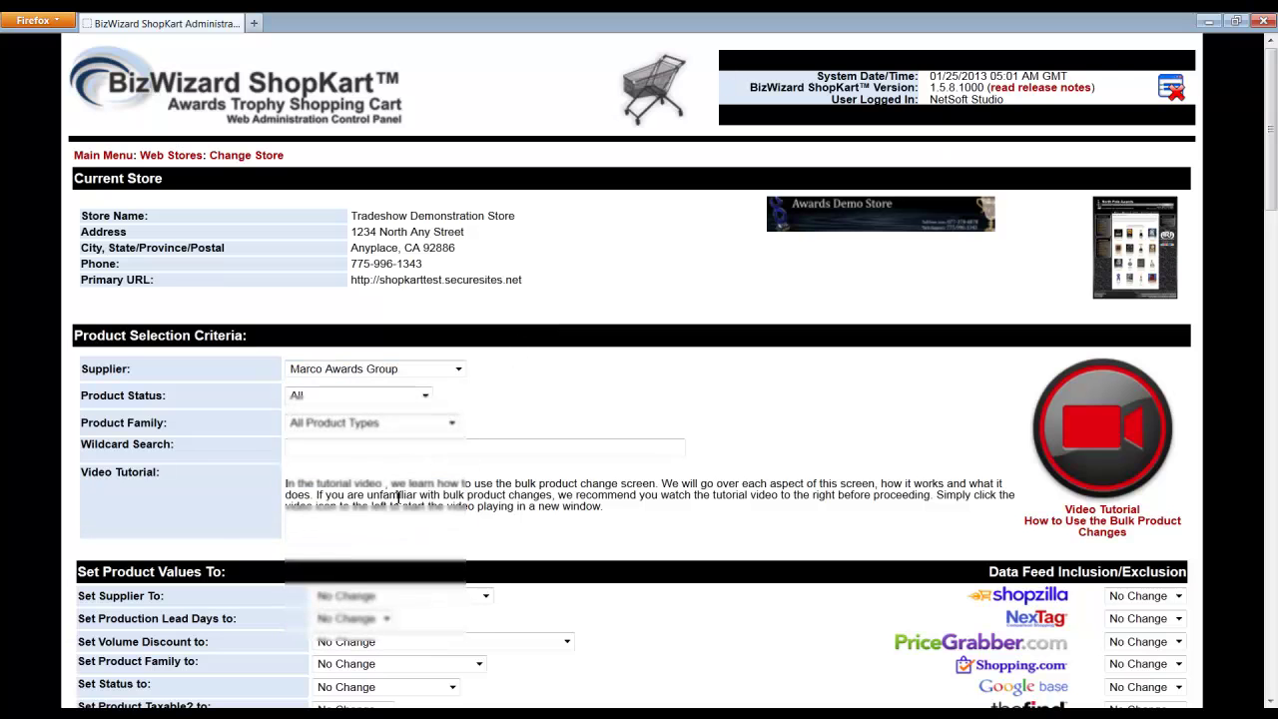
click(427, 398)
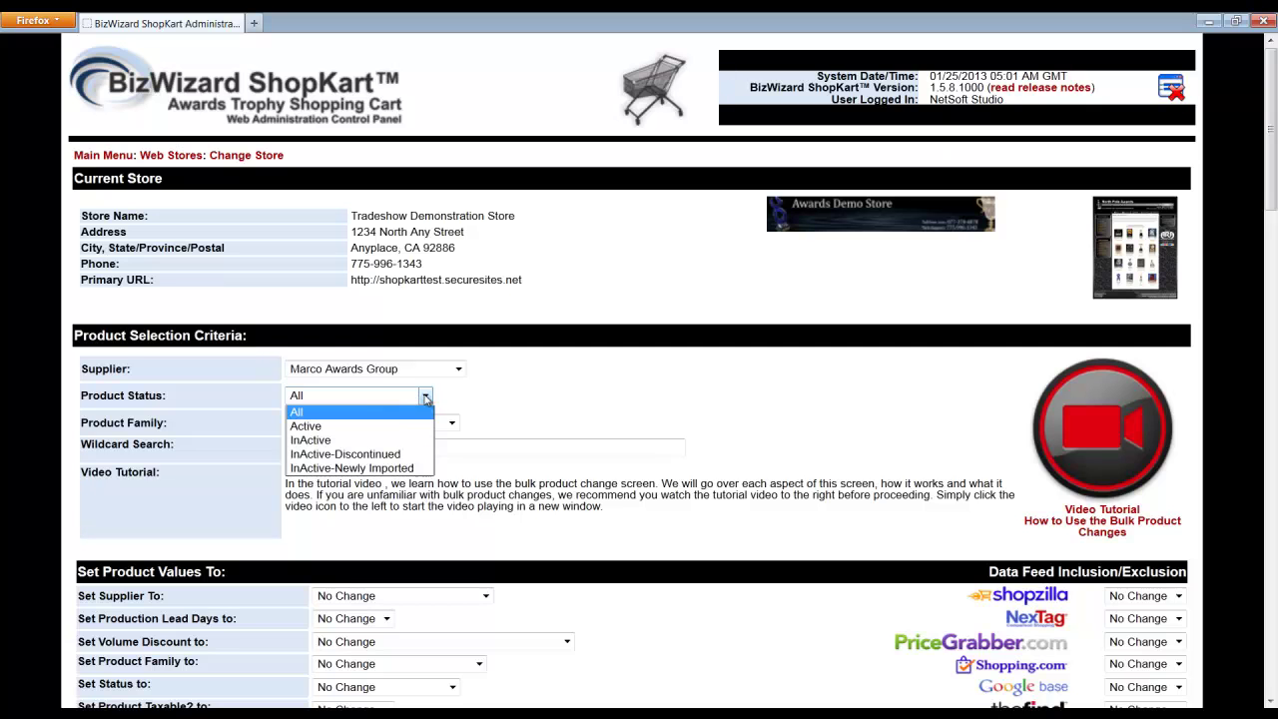
click(409, 470)
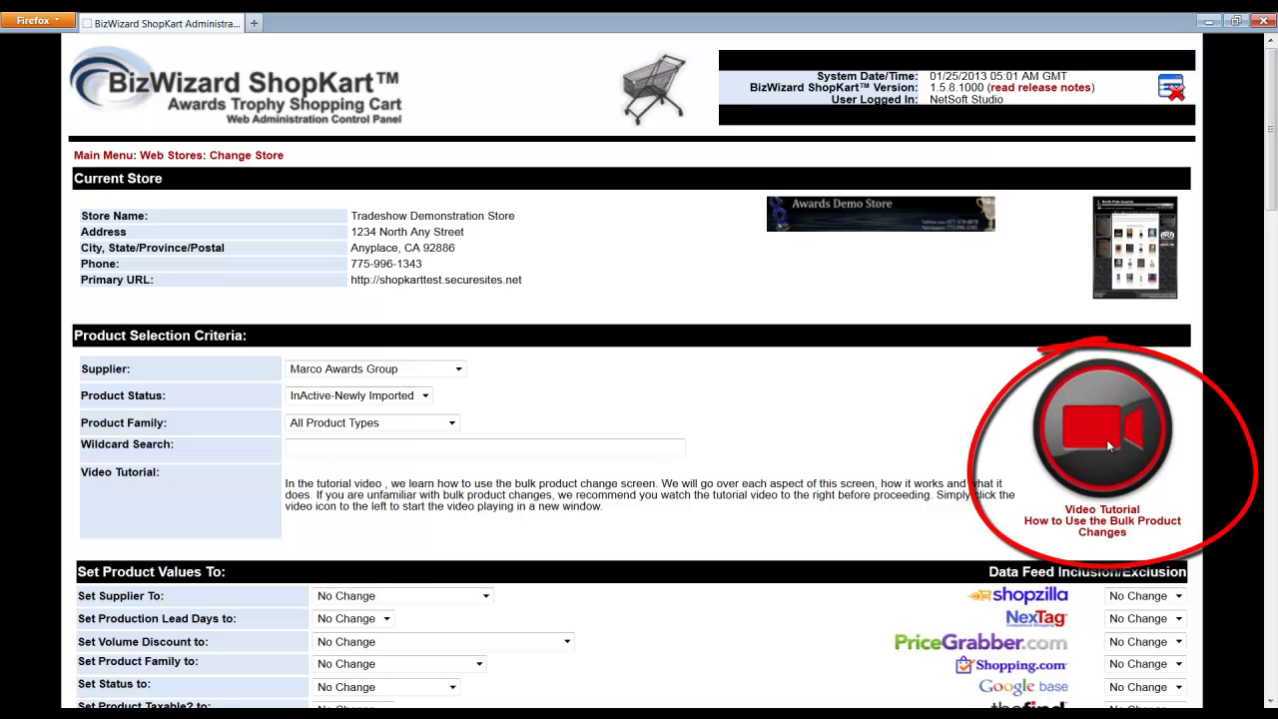
Step: Set the new status for the selected products to Active
scroll(587, 445, down, 1)
scroll(583, 443, down, 9)
scroll(583, 444, up, 4)
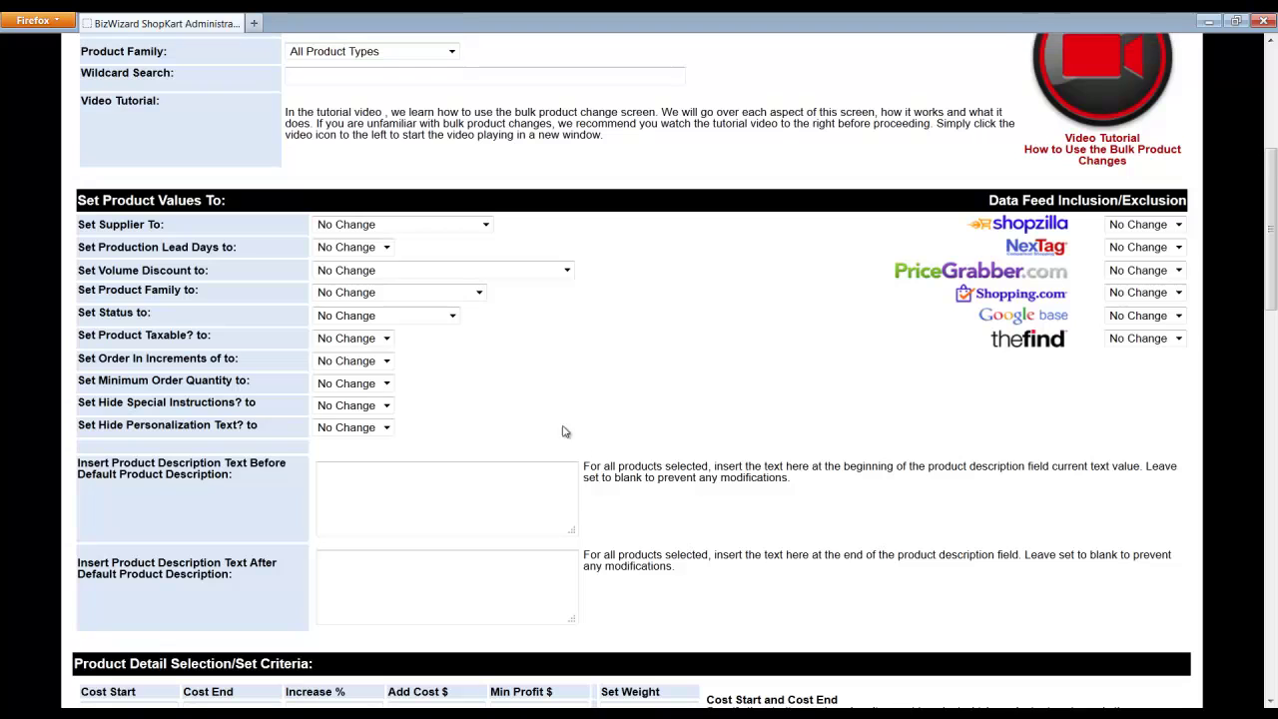
click(452, 317)
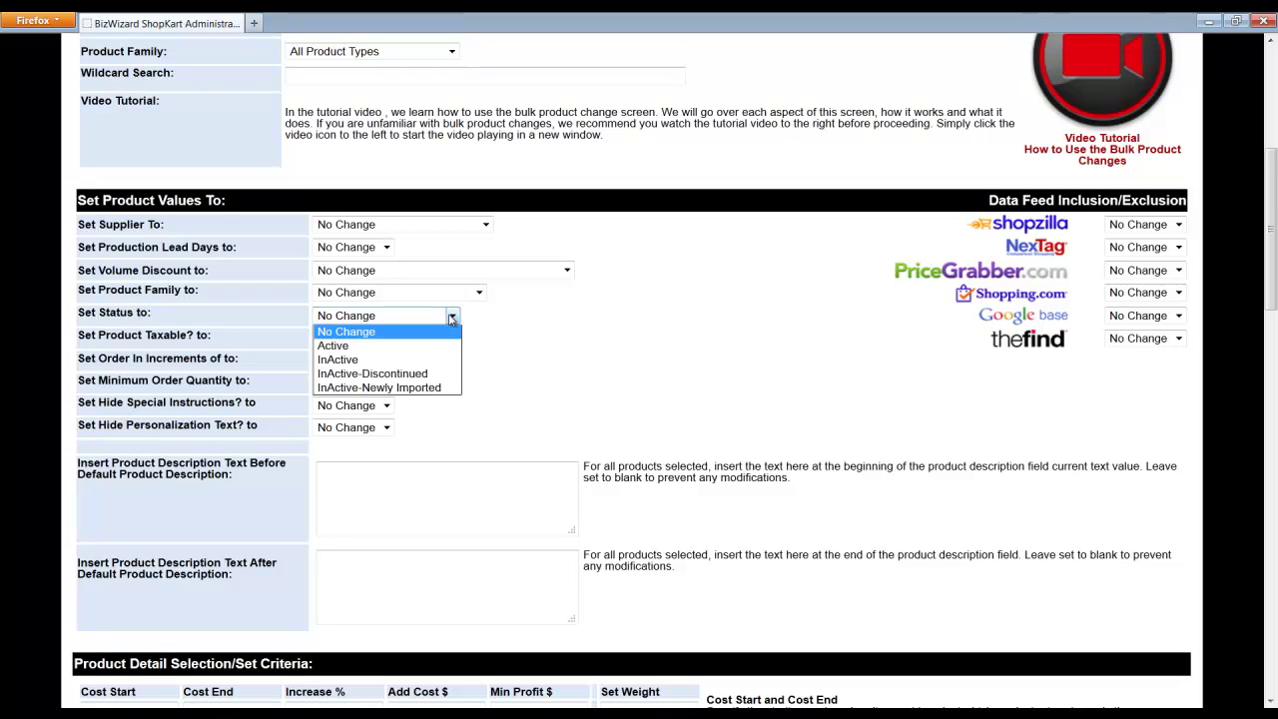
click(395, 346)
Step: Set a 200% price increase for costs from 0 to 9999 and round all calculated prices to Nearest 1/20
scroll(640, 440, down, 1)
scroll(640, 441, down, 4)
click(138, 465)
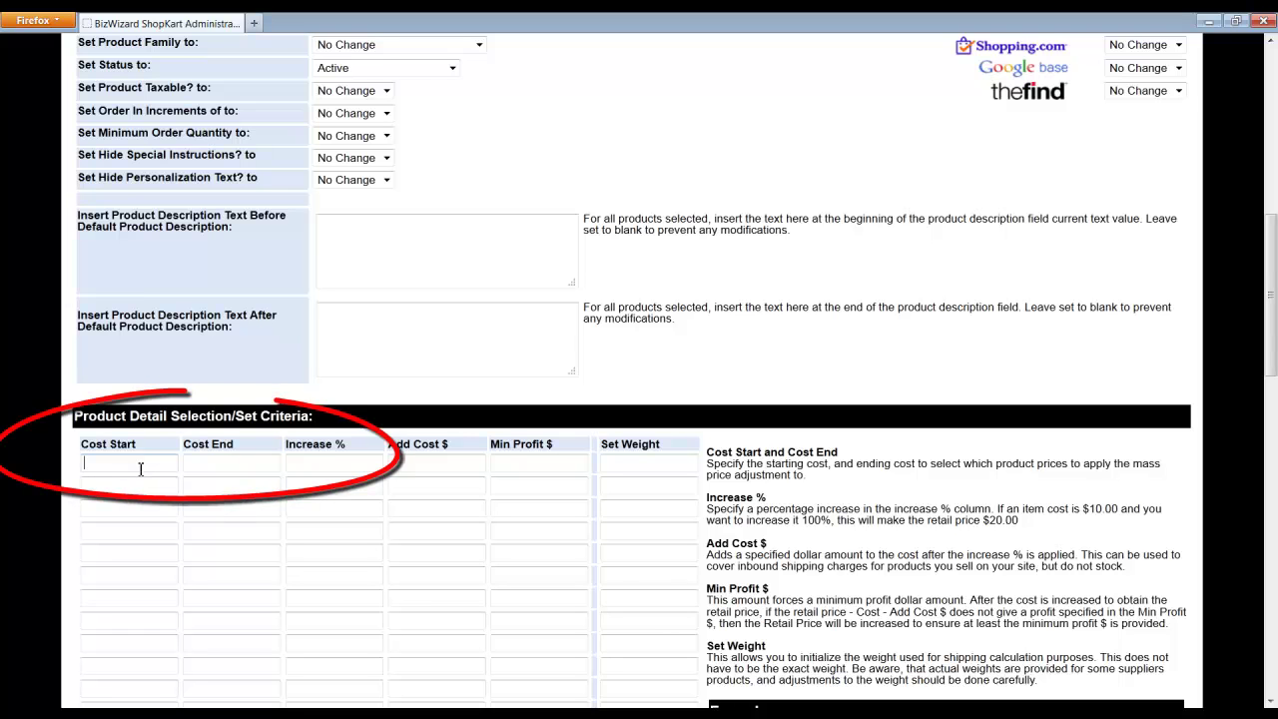
text(0)
key(Tab)
text(9999)
key(Tab)
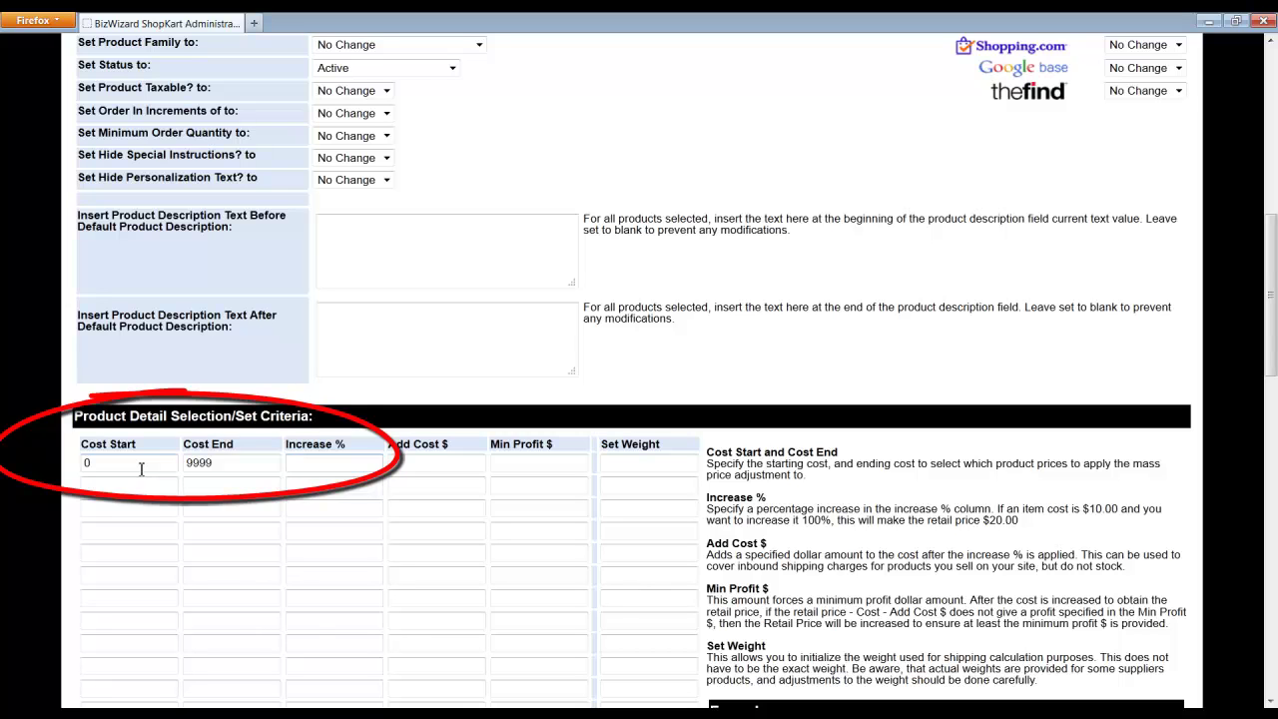
text(20)
key(Tab)
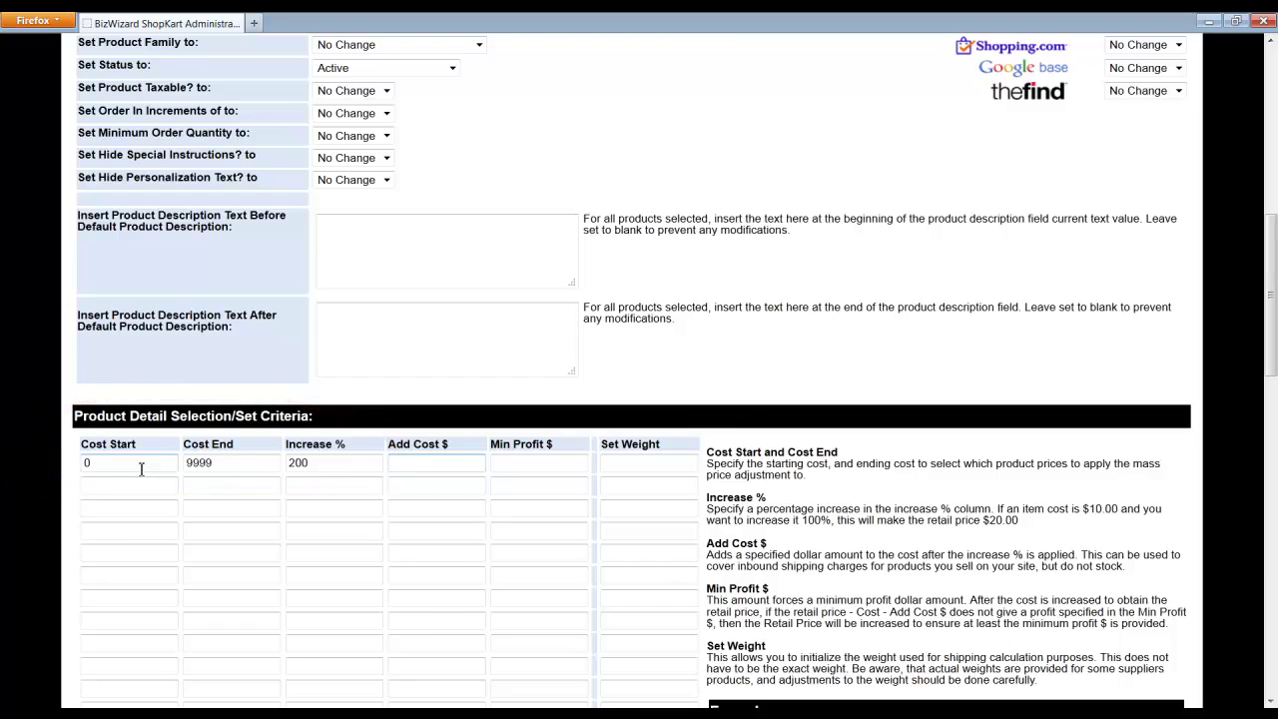
click(336, 450)
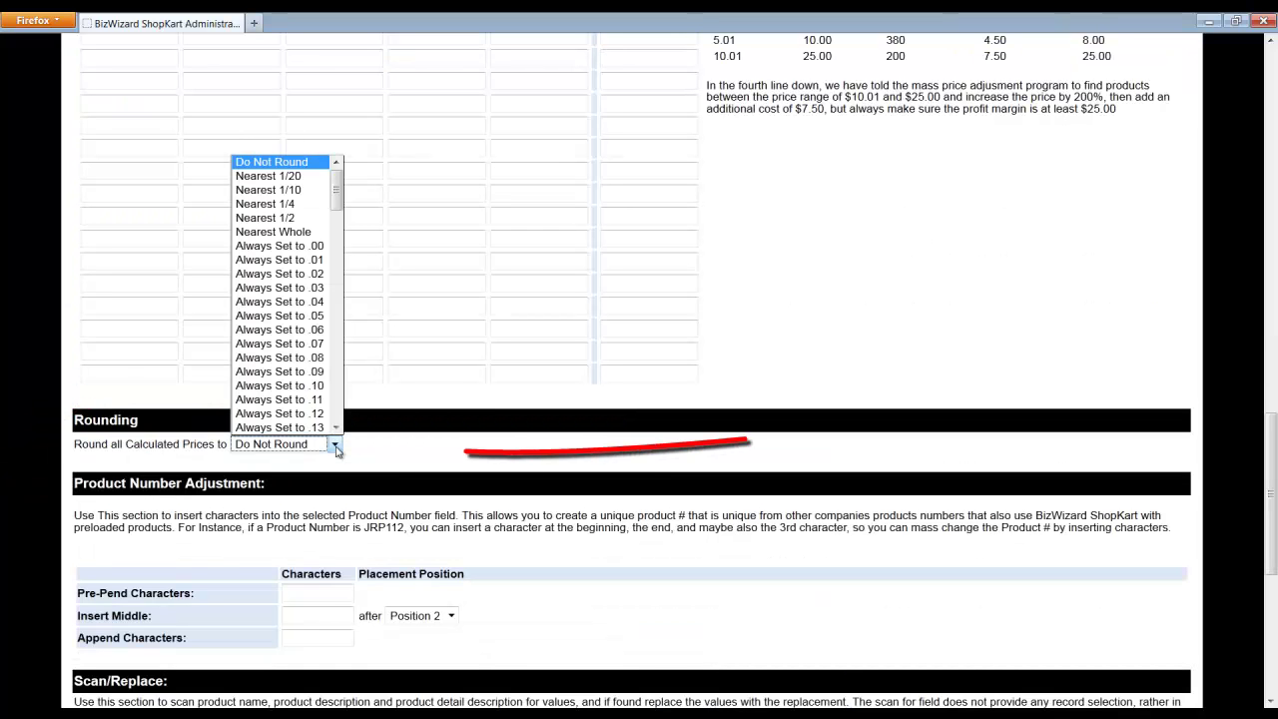
click(295, 182)
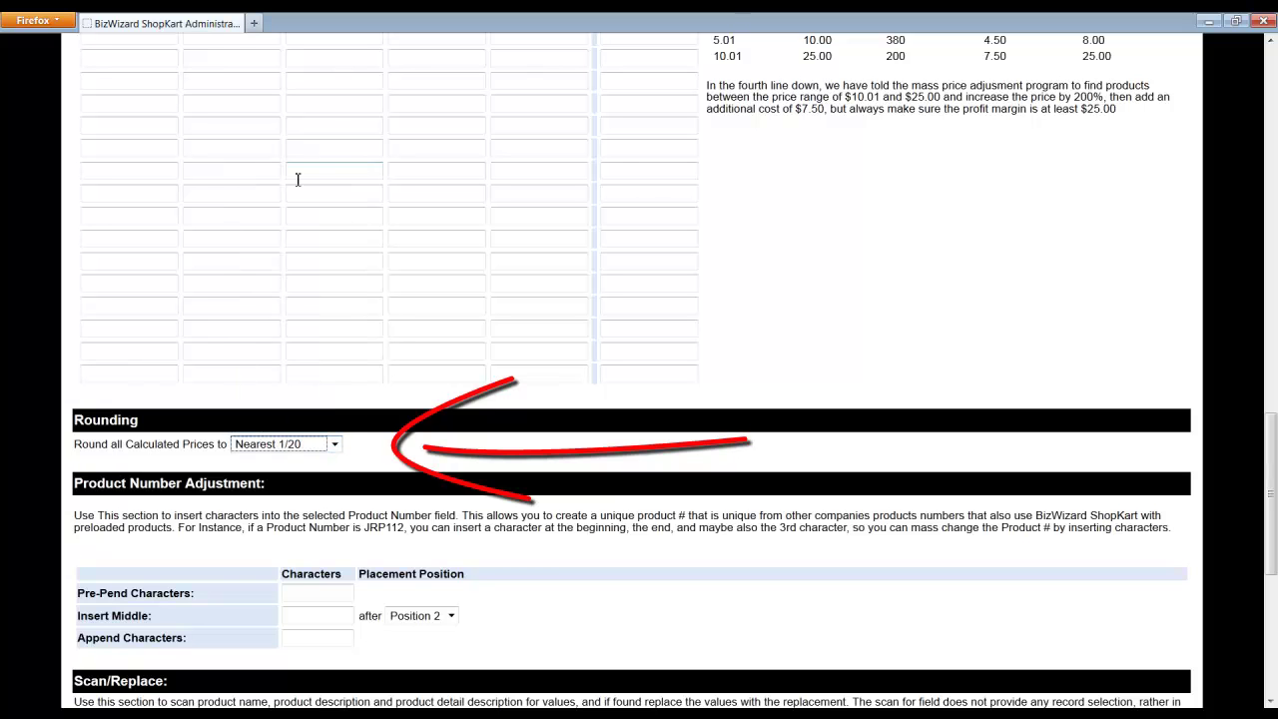
Step: Process the bulk changes and update the selected products, leaving the product number adjustment and scan/replace settings blank
scroll(656, 482, down, 5)
scroll(655, 483, down, 4)
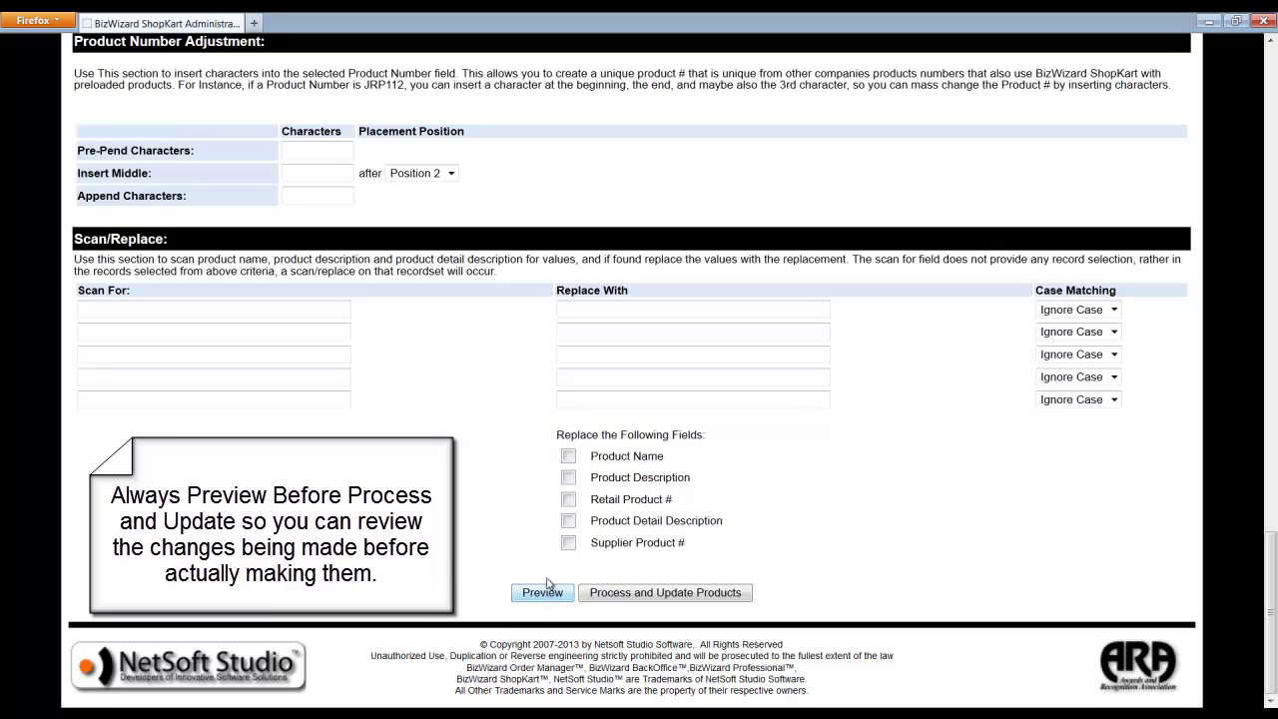
click(671, 595)
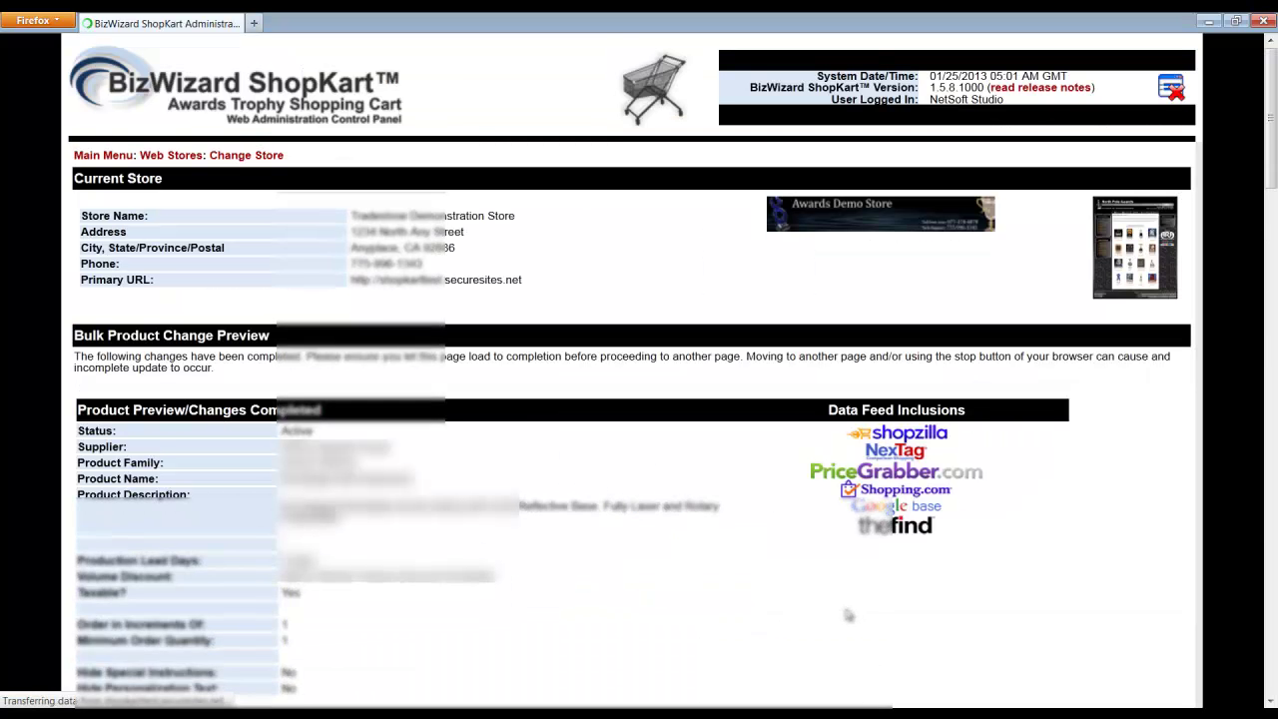
Step: Check the first updated product's unit price, profit and status, and look through the remaining completed product changes
scroll(847, 615, down, 5)
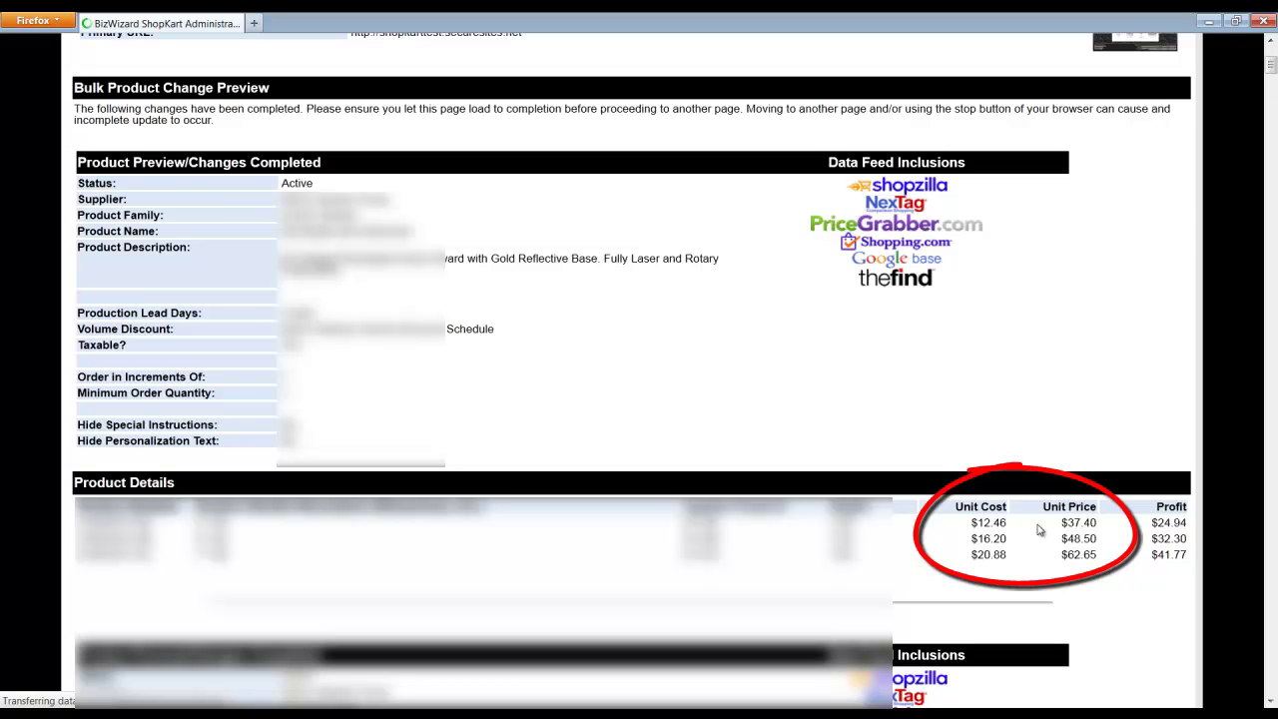
double_click(1084, 522)
drag(1151, 522, 1190, 526)
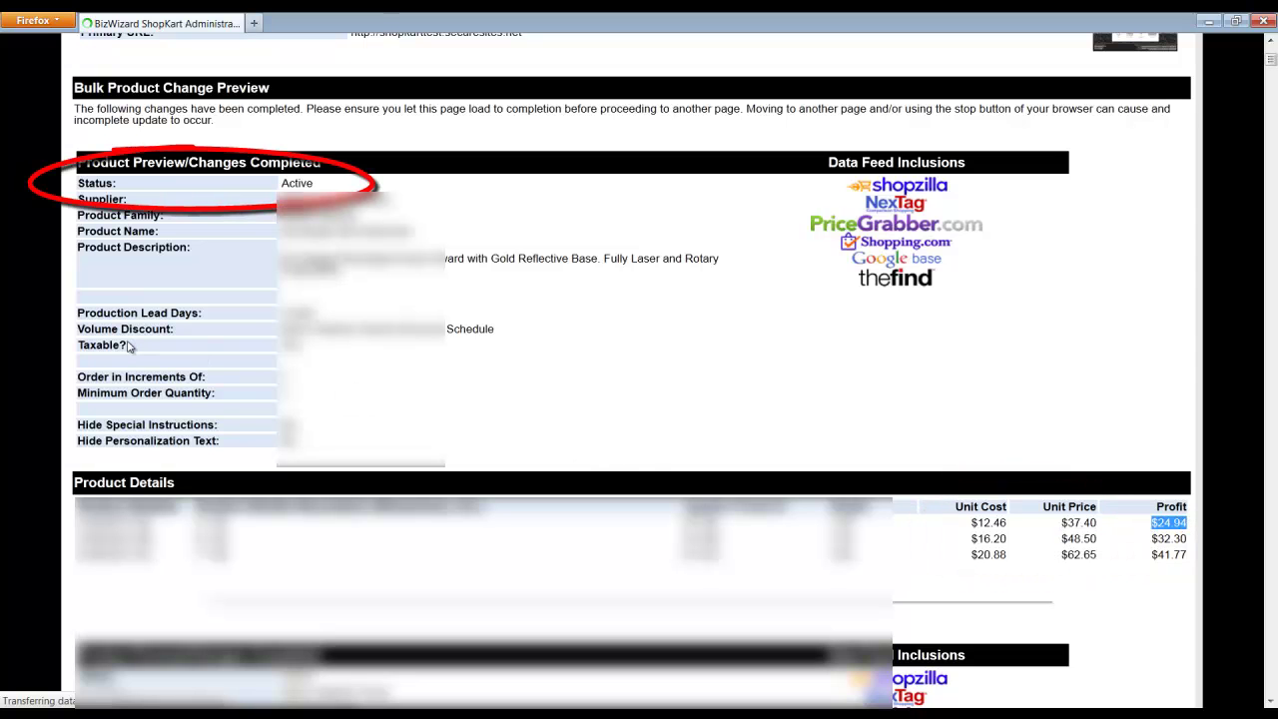
drag(323, 189, 283, 183)
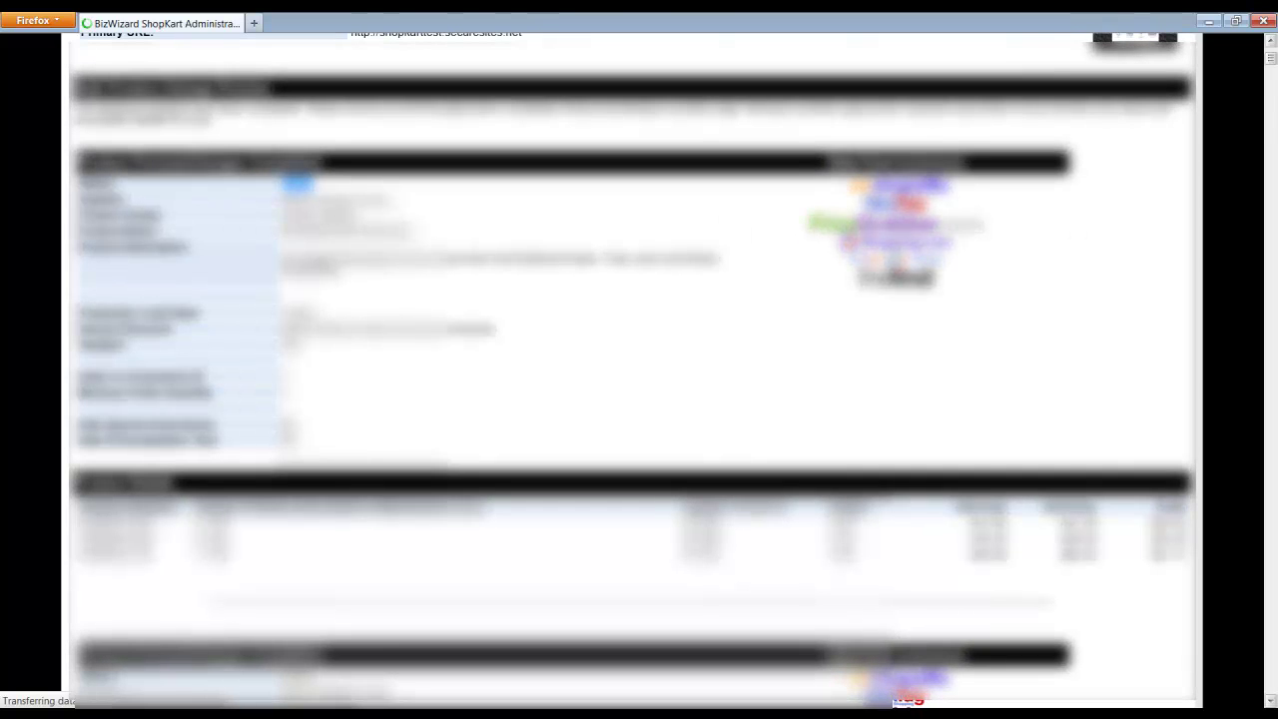
drag(1271, 60, 1271, 699)
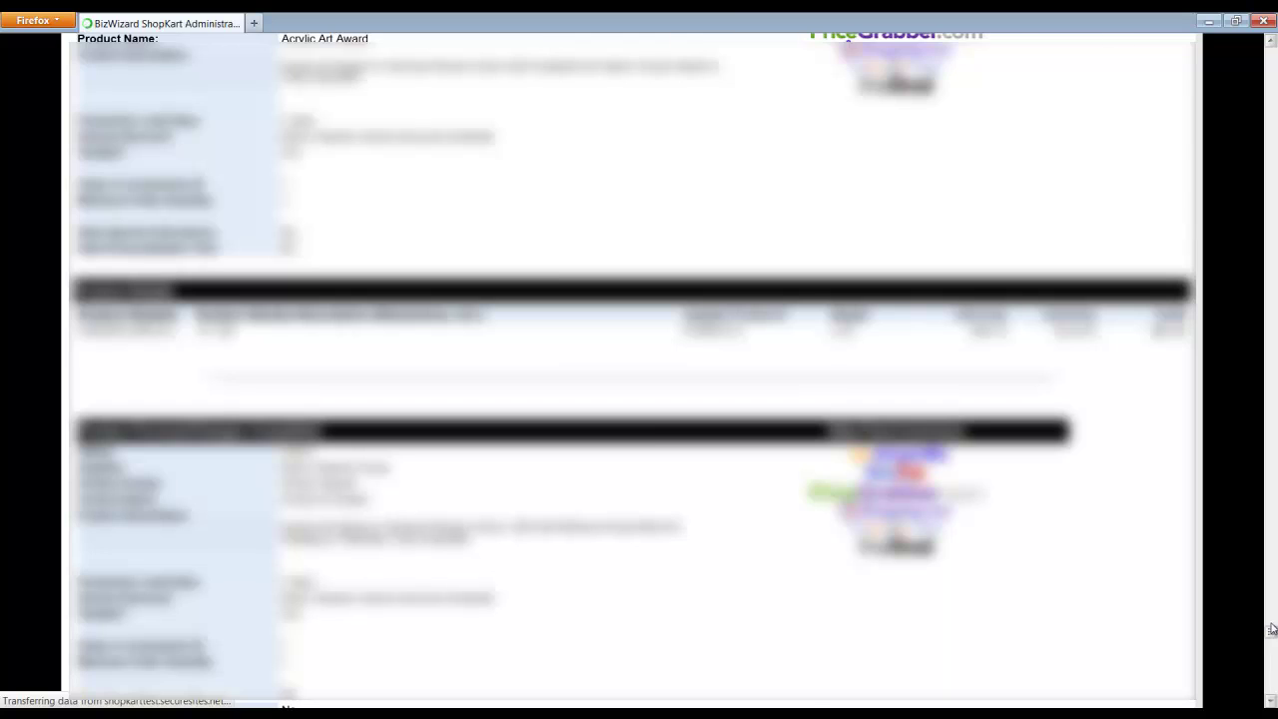
scroll(1272, 627, down, 5)
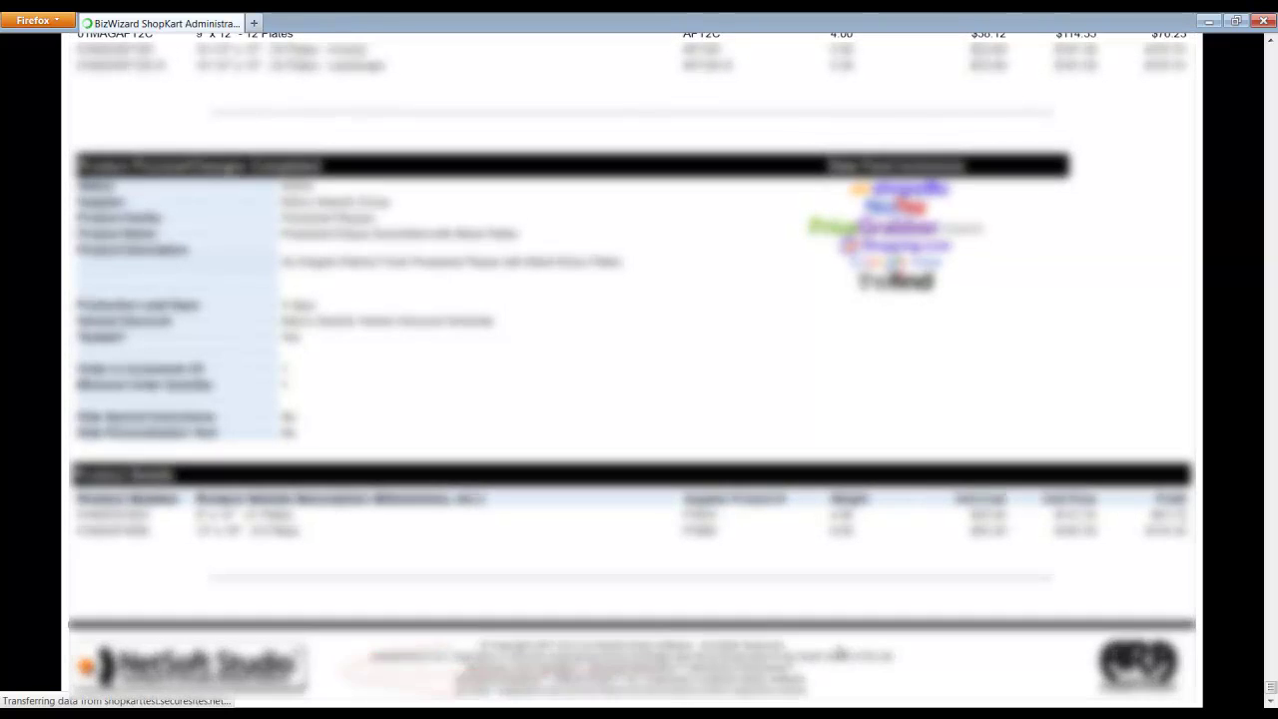
scroll(1271, 691, up, 15)
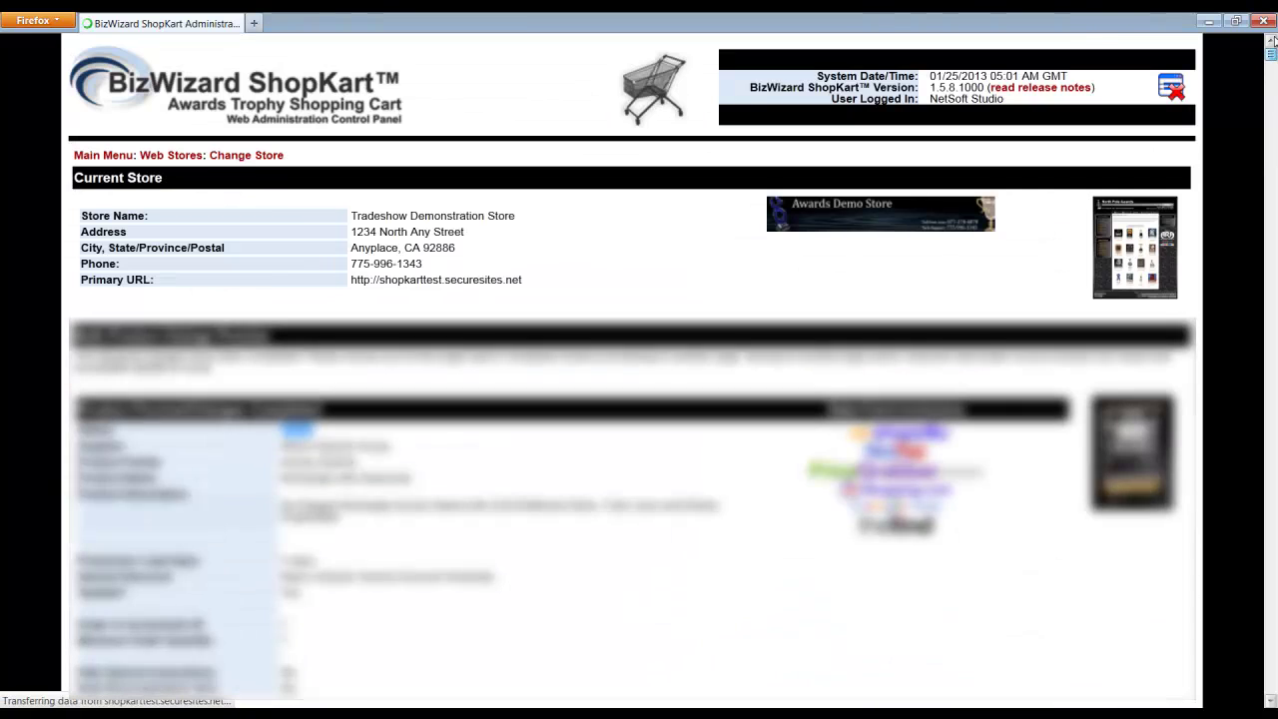
Step: Return to the store's setup and open its product type categories
click(238, 158)
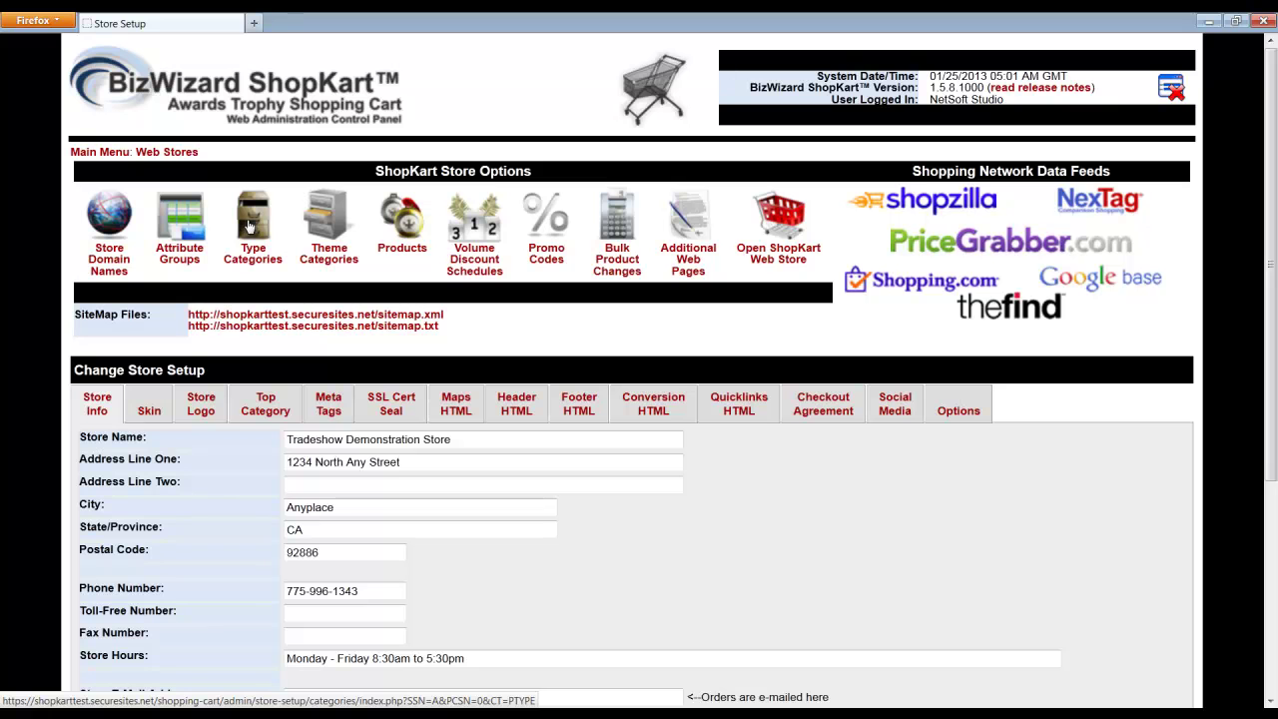
click(250, 226)
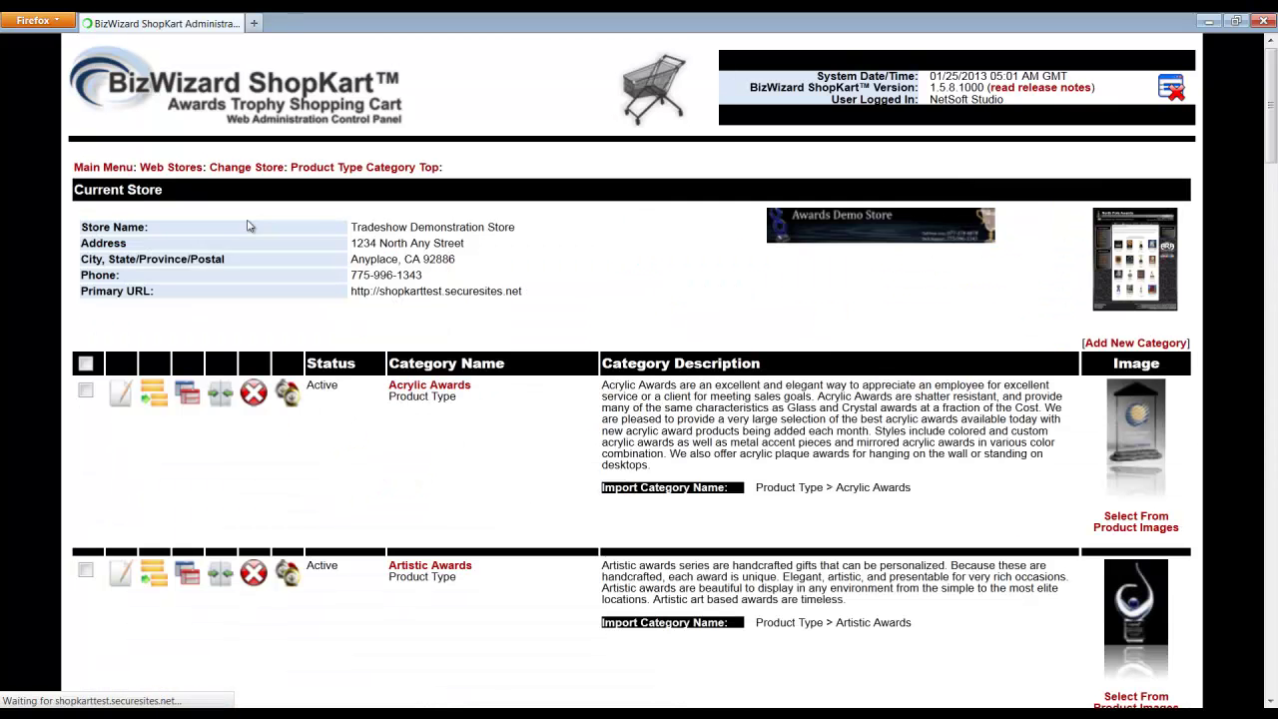